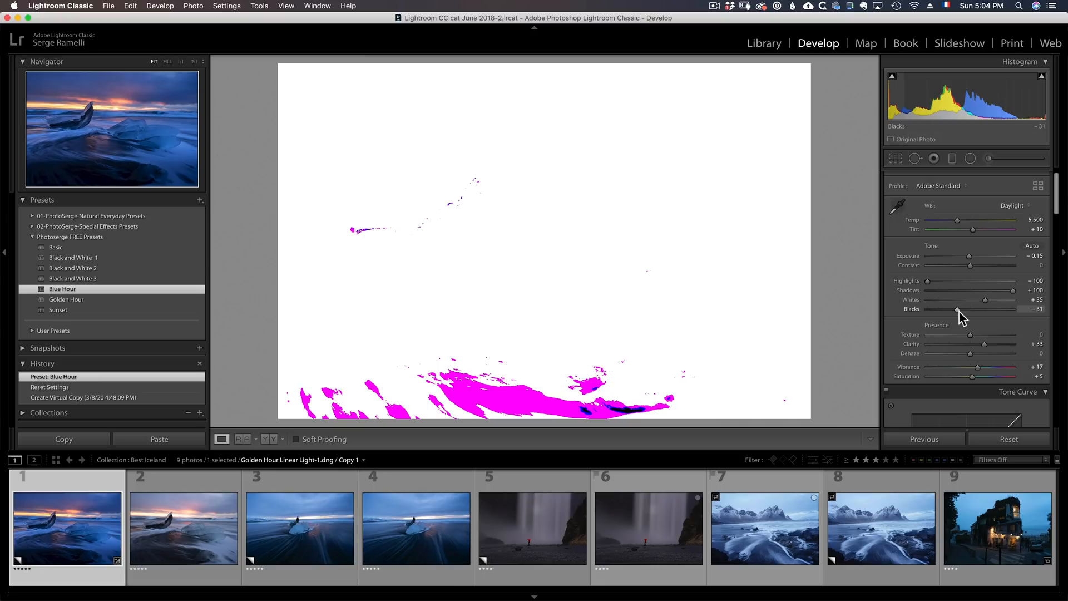
Set the first photo's Whites to +17, Temp to 6,281, Tint to +20 and Contrast to +58
{"action": "left_click_drag", "start_coordinate": [959, 312], "coordinate": [978, 299]}
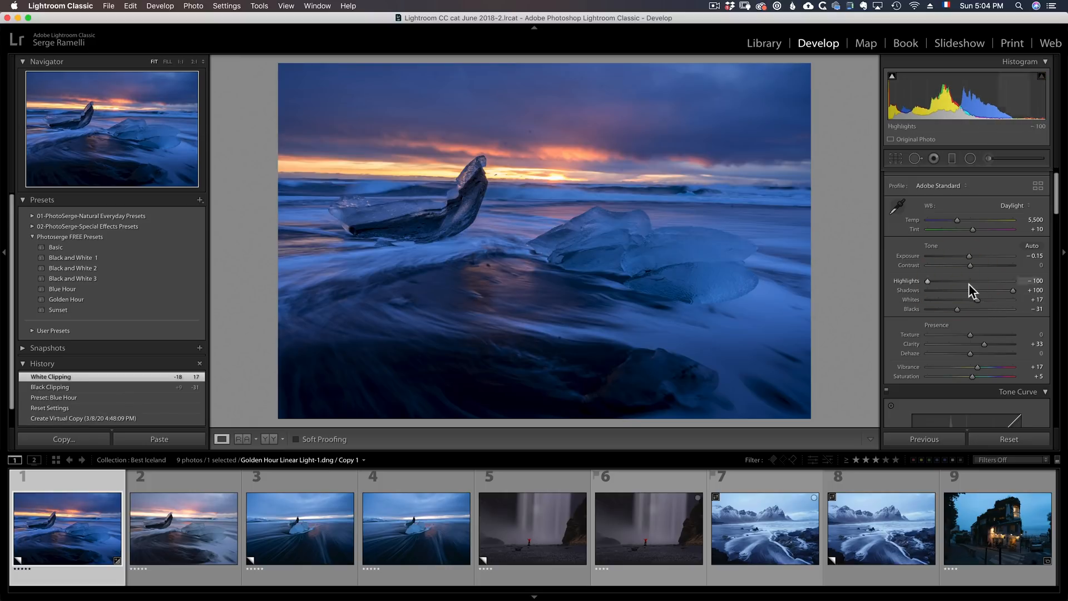
{"action": "left_click", "coordinate": [986, 265]}
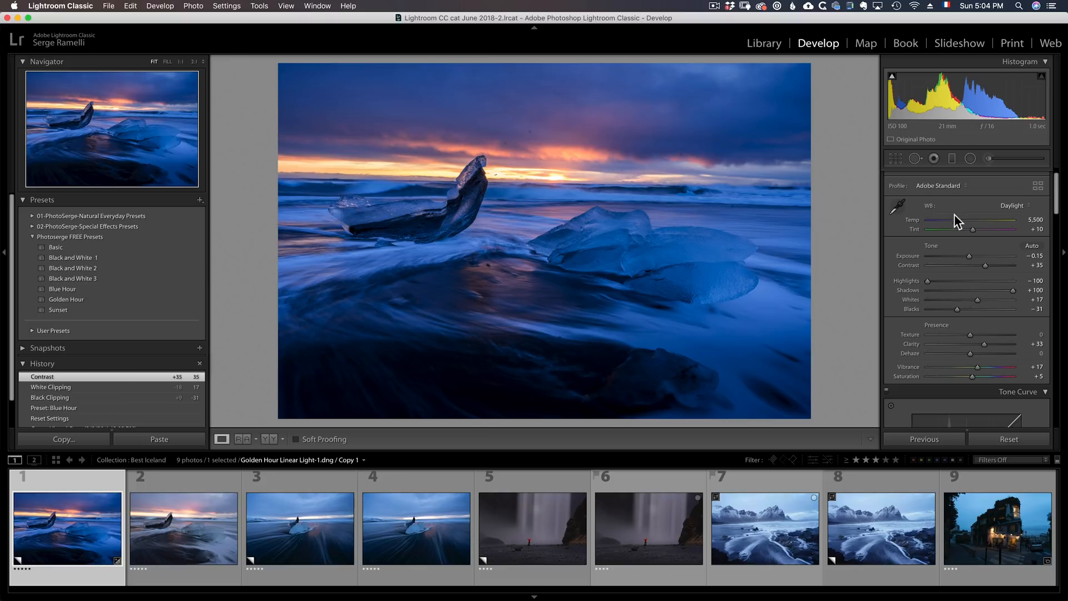
{"action": "left_click_drag", "start_coordinate": [958, 219], "coordinate": [995, 264]}
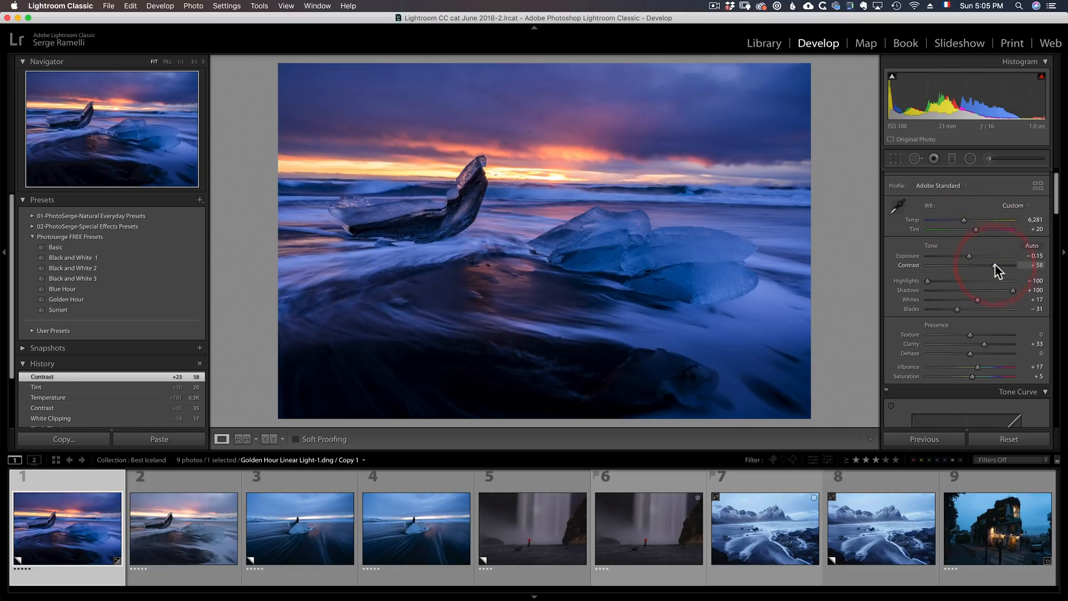
Set up an adjustment brush with Exposure 0.66 and brush size 8.0
{"action": "left_click", "coordinate": [989, 158]}
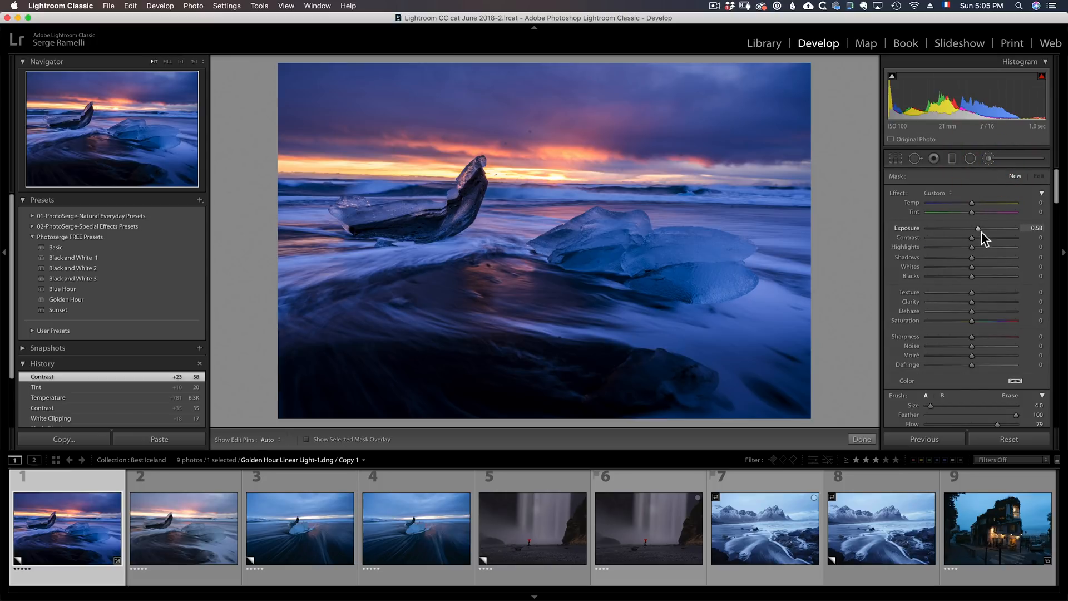
{"action": "left_click_drag", "start_coordinate": [978, 228], "coordinate": [979, 228]}
{"action": "scroll", "coordinate": [972, 346], "scroll_direction": "down", "scroll_amount": 2}
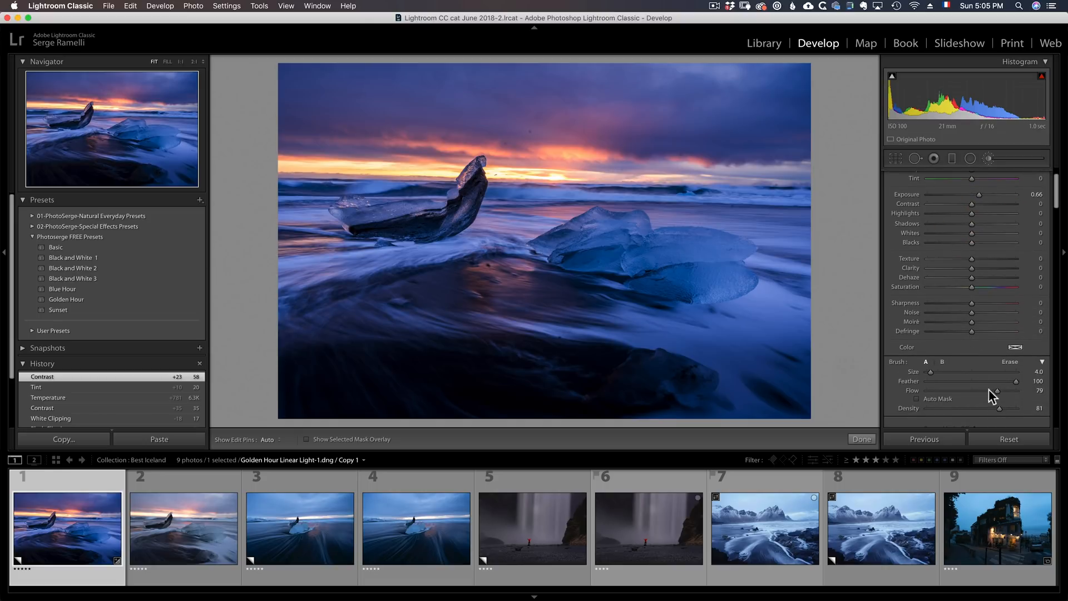
{"action": "scroll", "coordinate": [989, 389], "scroll_direction": "up", "scroll_amount": 2}
{"action": "key", "text": "]"}
{"action": "key", "text": "]"}
{"action": "key", "text": "]"}
{"action": "key", "text": "]"}
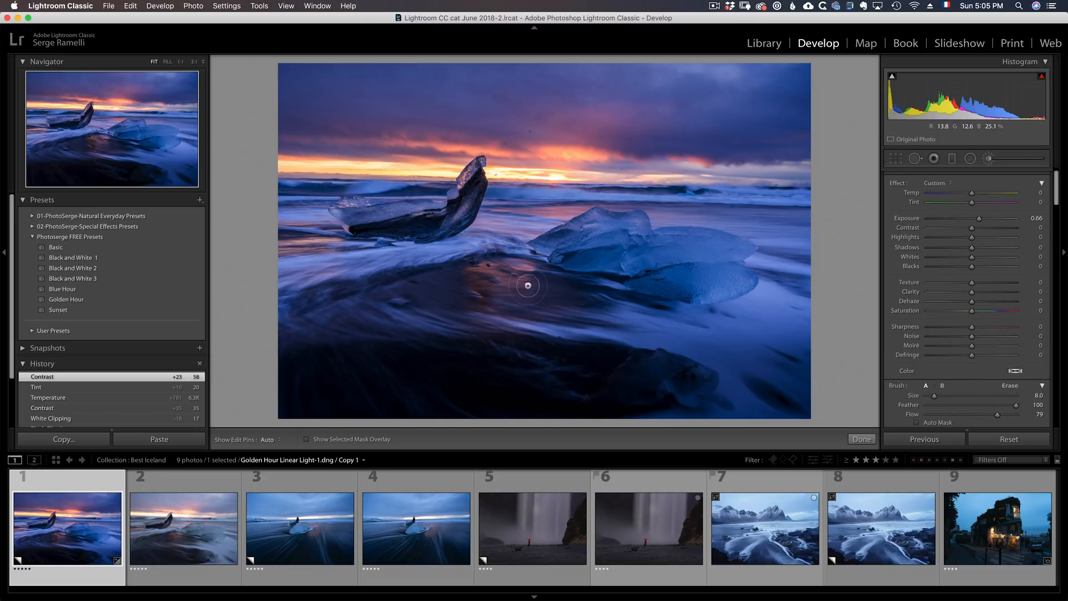
Brush the brightening adjustment over the foreground water streaks and both blocks of ice, hiding the edit pins
{"action": "mouse_move", "coordinate": [419, 250]}
{"action": "left_mouse_down"}
{"action": "mouse_move", "coordinate": [325, 331]}
{"action": "mouse_move", "coordinate": [417, 398]}
{"action": "mouse_move", "coordinate": [287, 298]}
{"action": "mouse_move", "coordinate": [643, 364]}
{"action": "mouse_move", "coordinate": [644, 404]}
{"action": "left_mouse_up"}
{"action": "mouse_move", "coordinate": [454, 243]}
{"action": "left_mouse_down"}
{"action": "mouse_move", "coordinate": [322, 268]}
{"action": "mouse_move", "coordinate": [349, 383]}
{"action": "mouse_move", "coordinate": [559, 336]}
{"action": "mouse_move", "coordinate": [684, 324]}
{"action": "left_mouse_up"}
{"action": "key", "text": "h"}
{"action": "mouse_move", "coordinate": [694, 288]}
{"action": "left_mouse_down"}
{"action": "mouse_move", "coordinate": [712, 259]}
{"action": "mouse_move", "coordinate": [606, 245]}
{"action": "mouse_move", "coordinate": [640, 247]}
{"action": "left_mouse_up"}
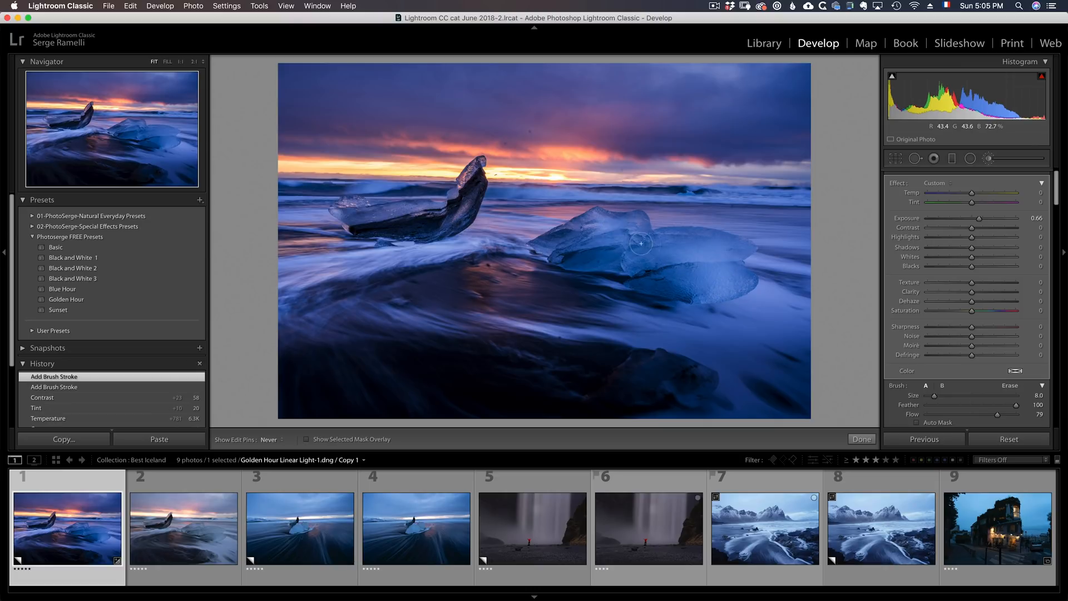
{"action": "left_click_drag", "start_coordinate": [381, 233], "coordinate": [439, 210]}
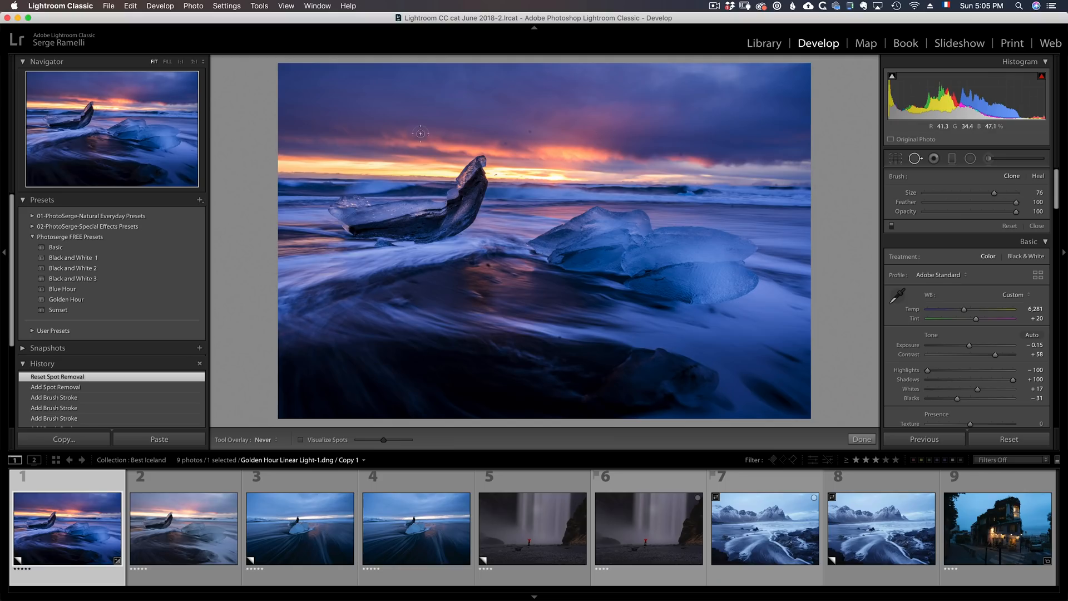
Clone out the dust spots in the sunset sky with the Spot Removal tool at size 76
{"action": "left_click", "coordinate": [504, 143]}
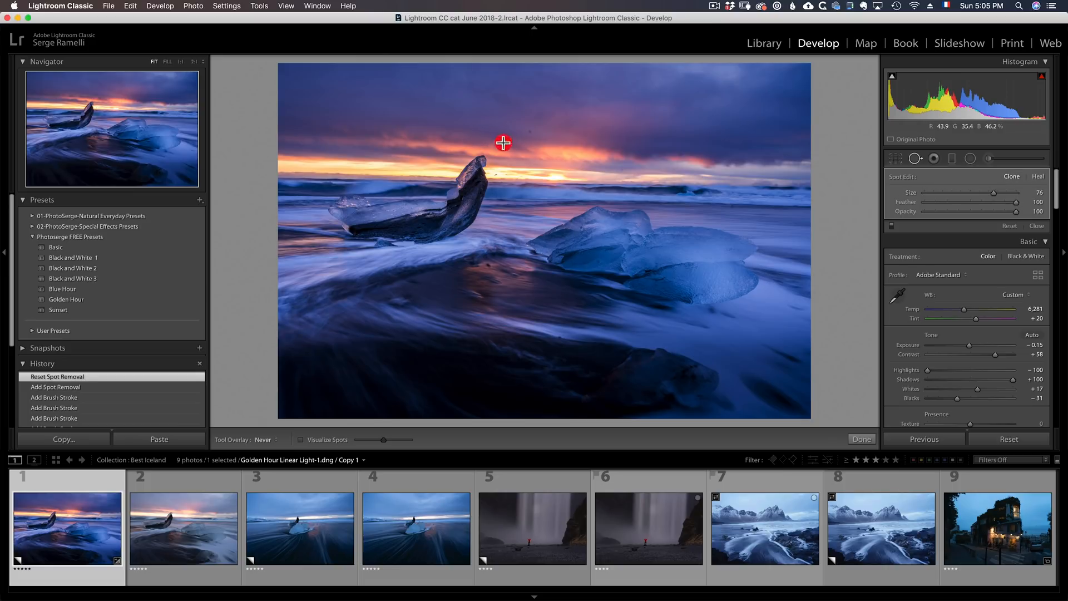
{"action": "left_click", "coordinate": [530, 133]}
{"action": "left_click", "coordinate": [568, 100]}
{"action": "left_click", "coordinate": [495, 102]}
{"action": "left_click", "coordinate": [679, 155]}
{"action": "left_click", "coordinate": [1037, 225]}
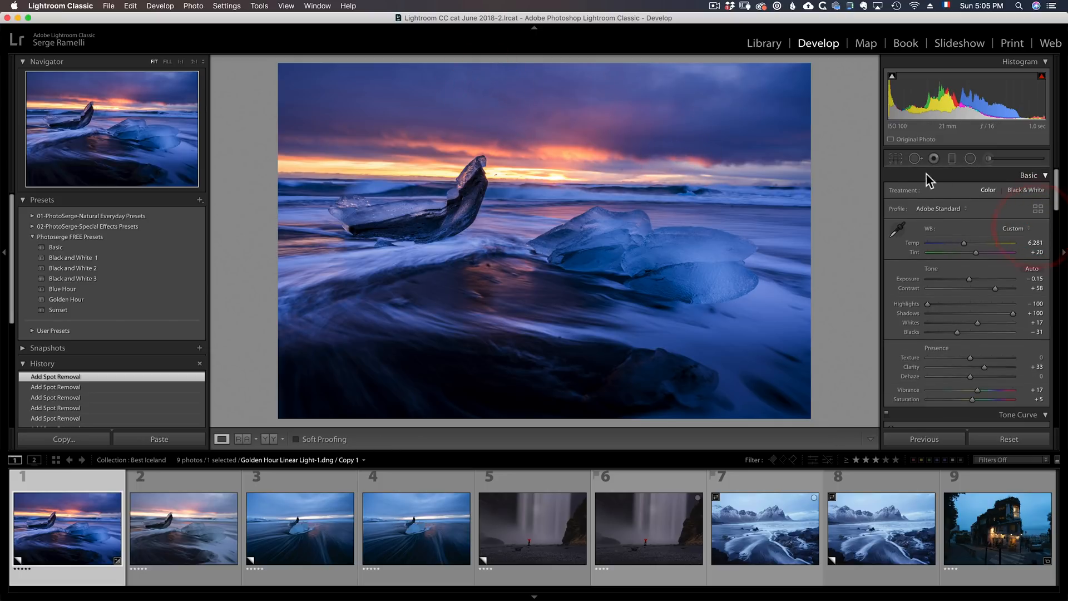
Straighten the first photo by aligning the crop angle with the sea horizon
{"action": "left_click", "coordinate": [896, 159]}
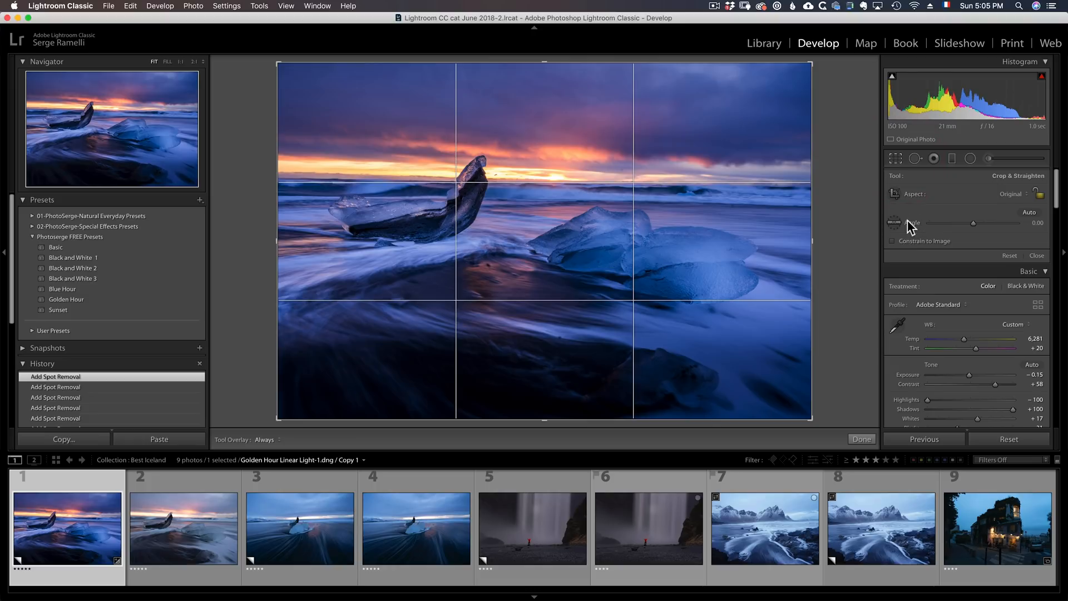
{"action": "left_click", "coordinate": [897, 221]}
{"action": "left_click_drag", "start_coordinate": [343, 181], "coordinate": [715, 183]}
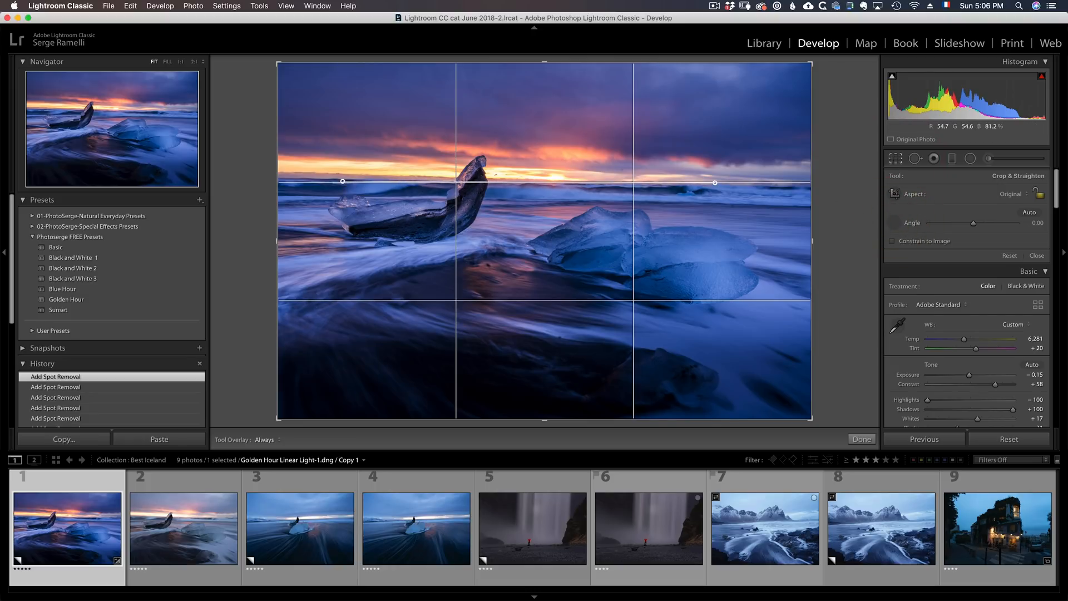
{"action": "left_click", "coordinate": [1037, 256]}
Clone out the spot in the dark foreground water and set the photo's Temp to 6,551
{"action": "left_click", "coordinate": [913, 158]}
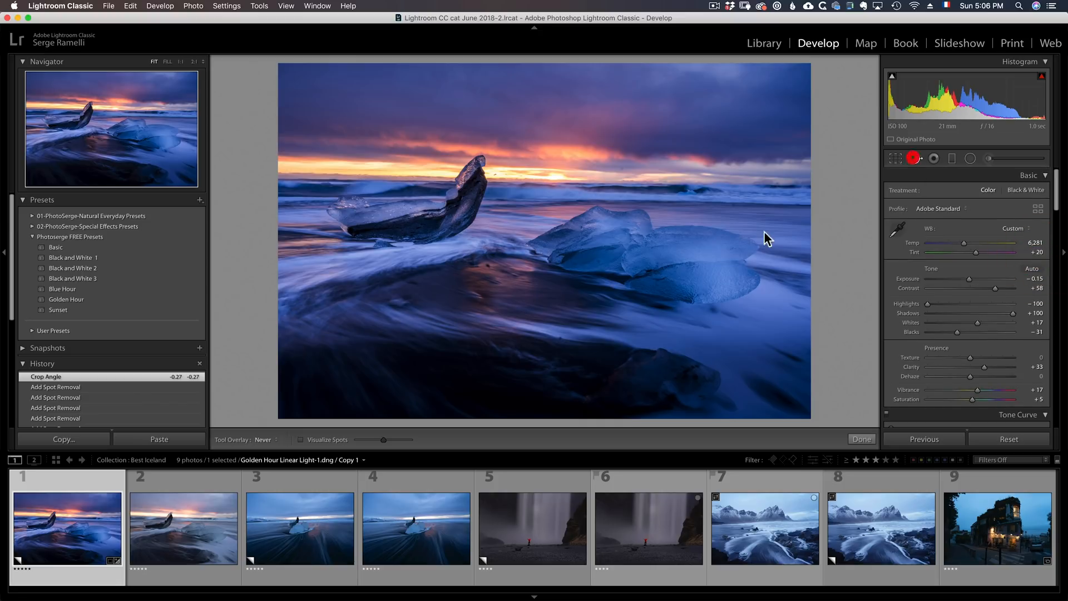
{"action": "left_click", "coordinate": [559, 336]}
{"action": "left_click", "coordinate": [861, 439]}
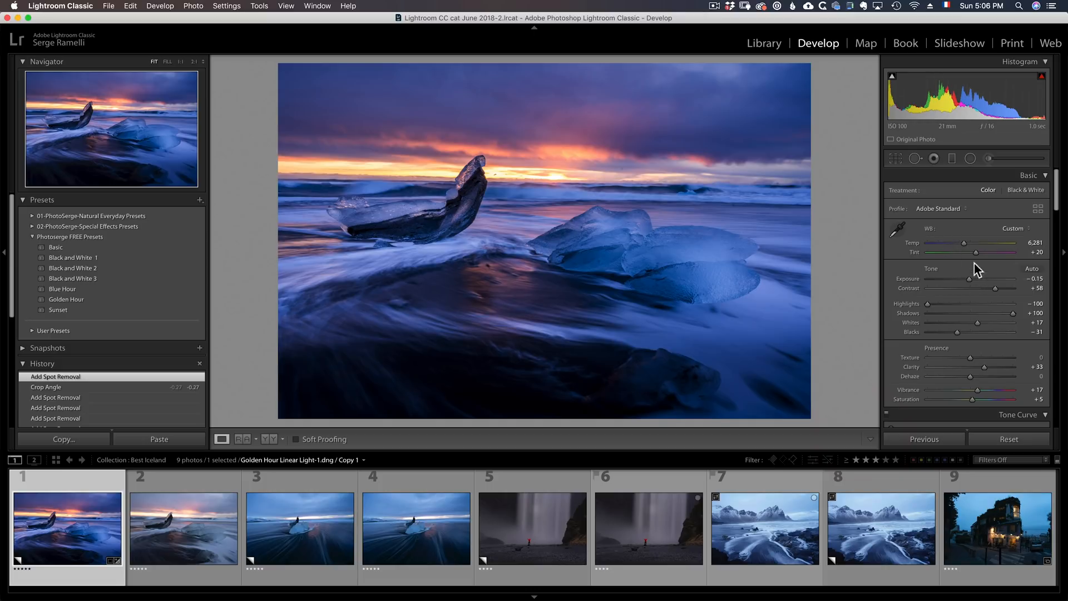
{"action": "left_click_drag", "start_coordinate": [964, 243], "coordinate": [964, 244]}
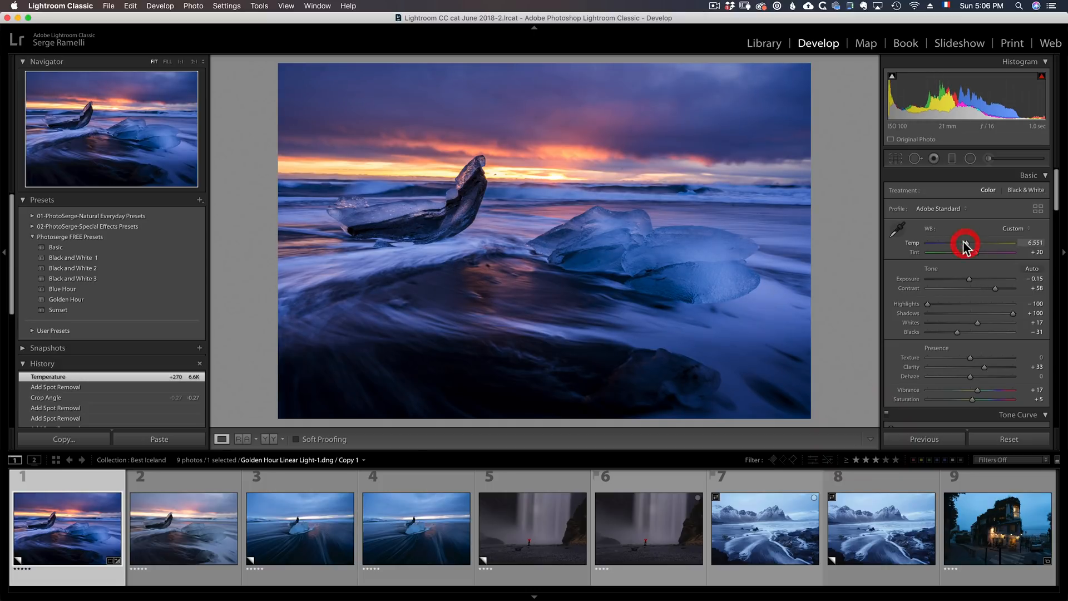
Apply the Sunset preset to the third photo and set Blacks to −45, Whites to +6 and Contrast to +32
{"action": "left_click", "coordinate": [192, 488]}
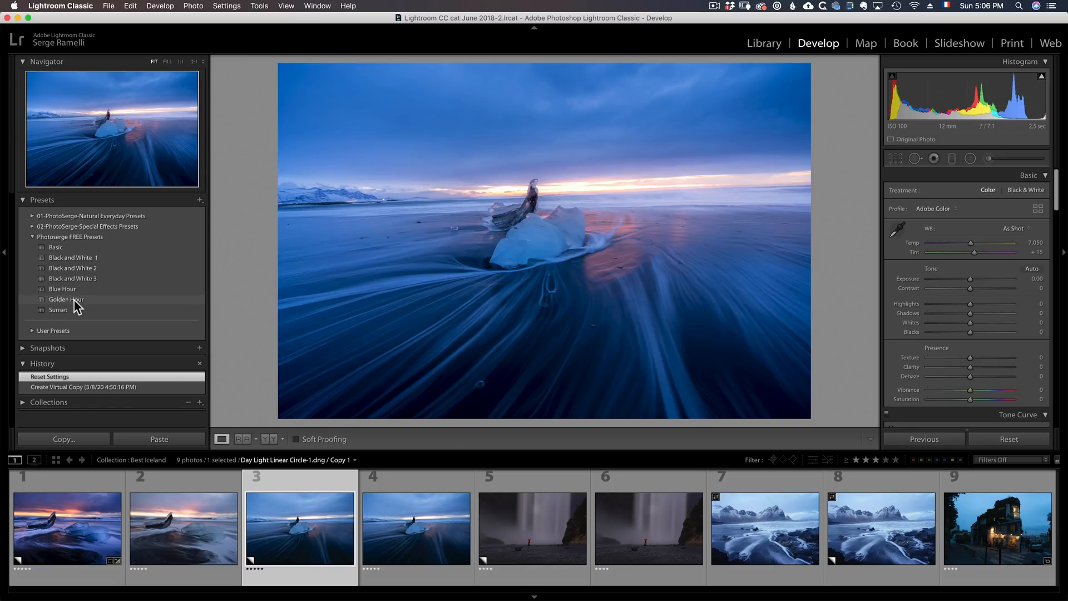
{"action": "left_click", "coordinate": [62, 310]}
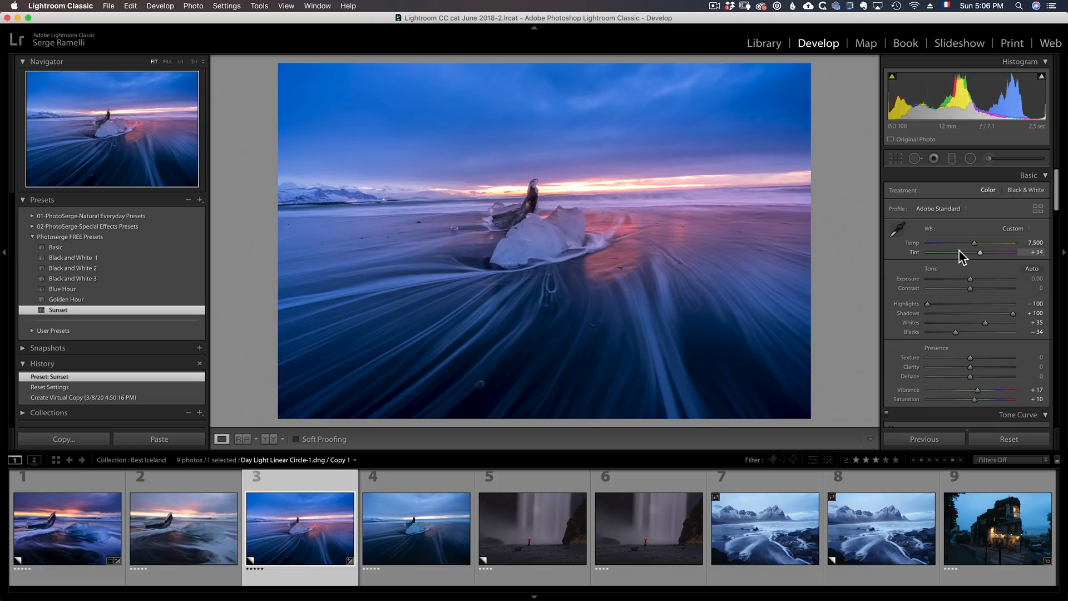
{"action": "mouse_move", "coordinate": [957, 332]}
{"action": "left_mouse_down"}
{"action": "mouse_move", "coordinate": [941, 337]}
{"action": "mouse_move", "coordinate": [985, 323]}
{"action": "mouse_move", "coordinate": [974, 324]}
{"action": "left_mouse_up"}
{"action": "left_click", "coordinate": [983, 287]}
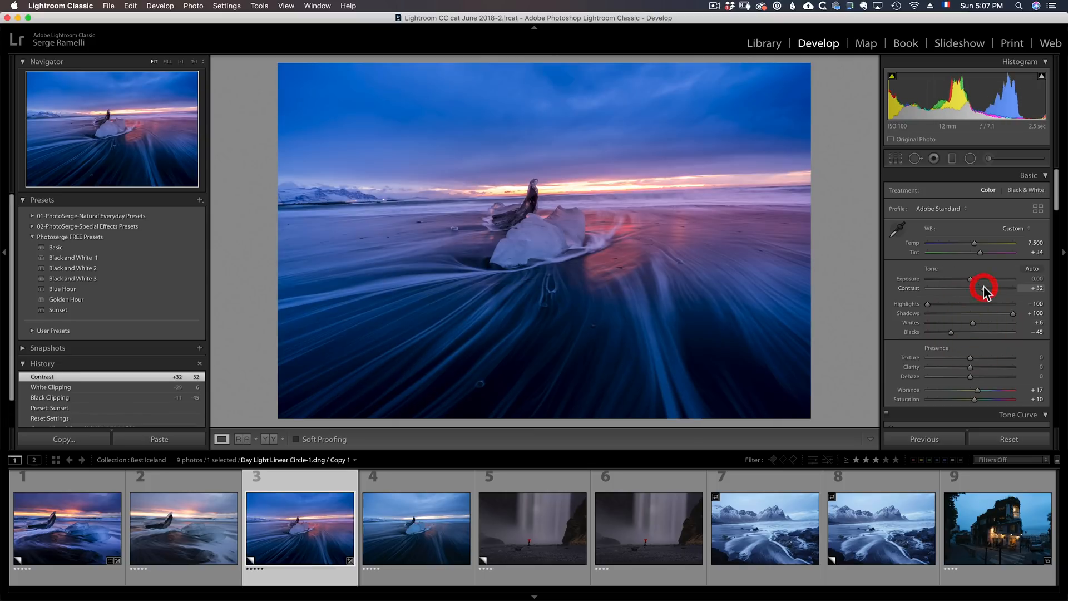
Set the third photo's Temp to 7,995, Tint to +44 and Clarity to +21
{"action": "left_click_drag", "start_coordinate": [975, 243], "coordinate": [982, 253]}
{"action": "left_click", "coordinate": [980, 253]}
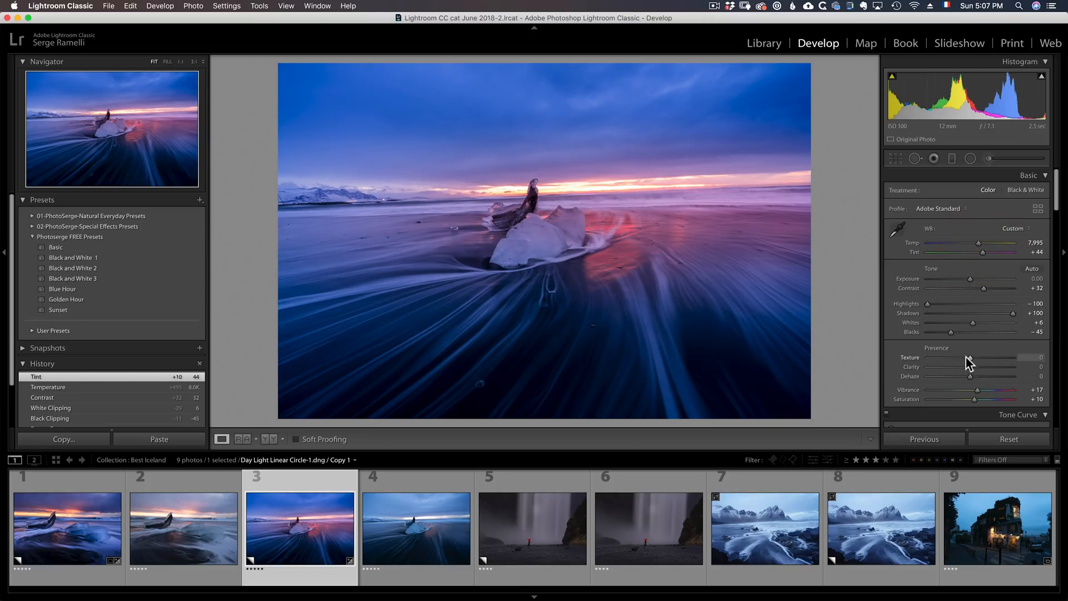
{"action": "left_click", "coordinate": [979, 364]}
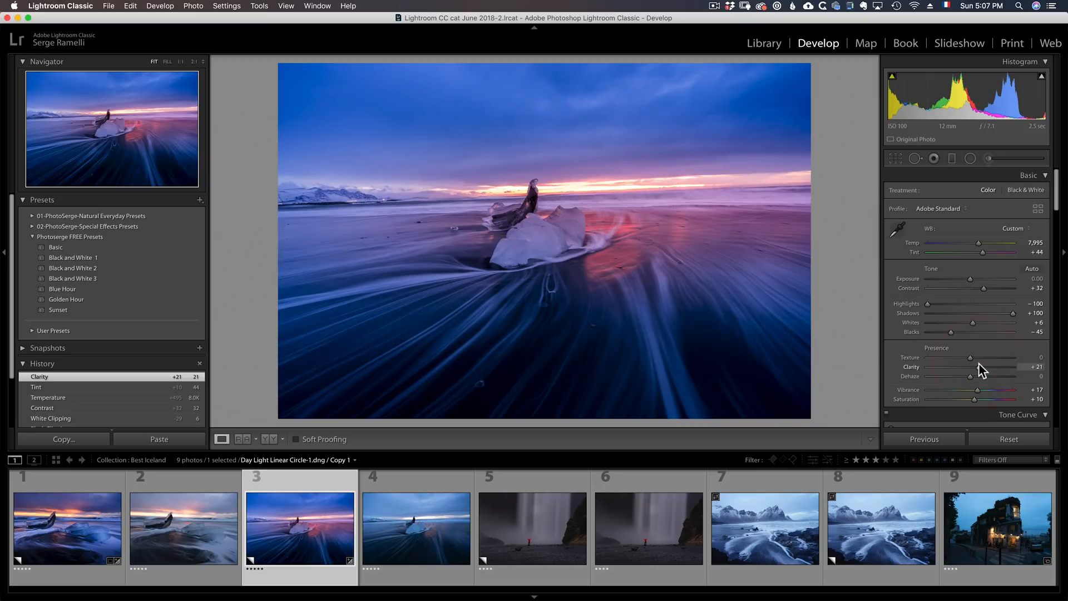
Straighten the third photo by aligning the crop angle with its tilted sea horizon
{"action": "left_click", "coordinate": [894, 161]}
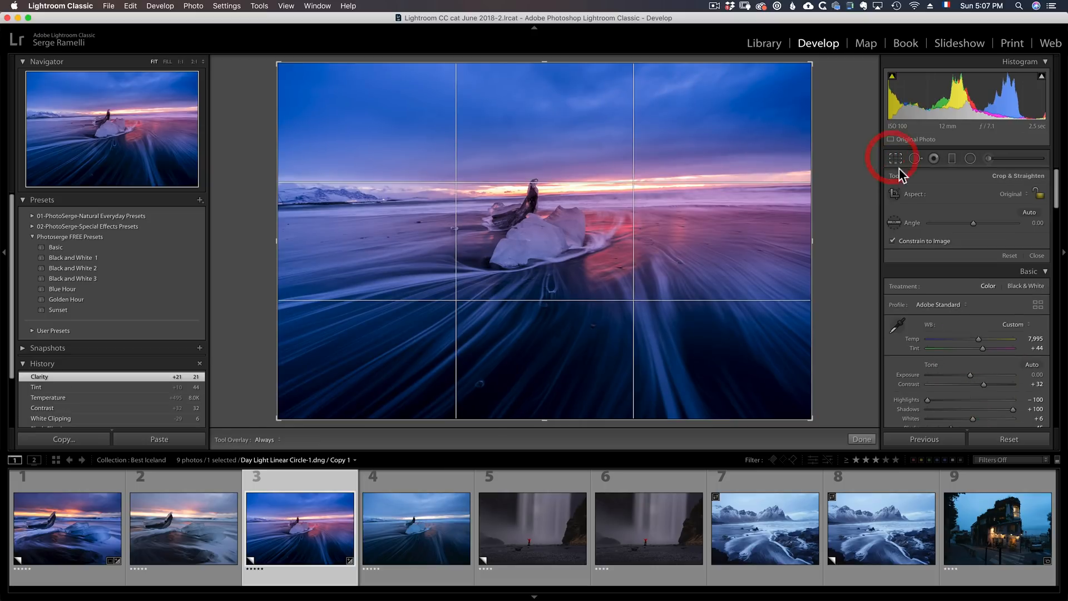
{"action": "left_click", "coordinate": [894, 223]}
{"action": "left_click_drag", "start_coordinate": [389, 204], "coordinate": [718, 186]}
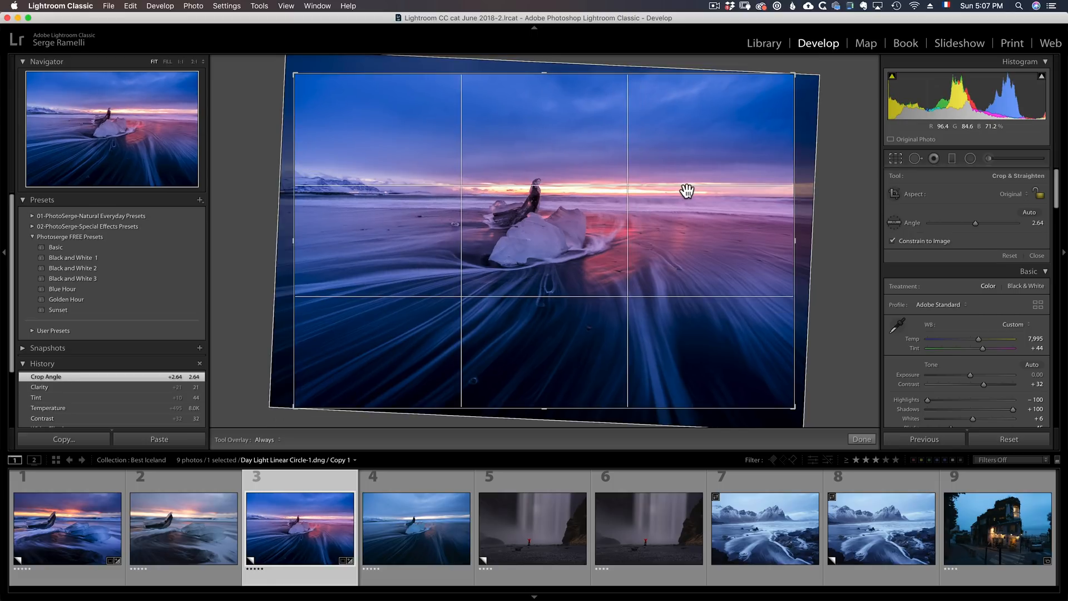
{"action": "key", "text": "Return"}
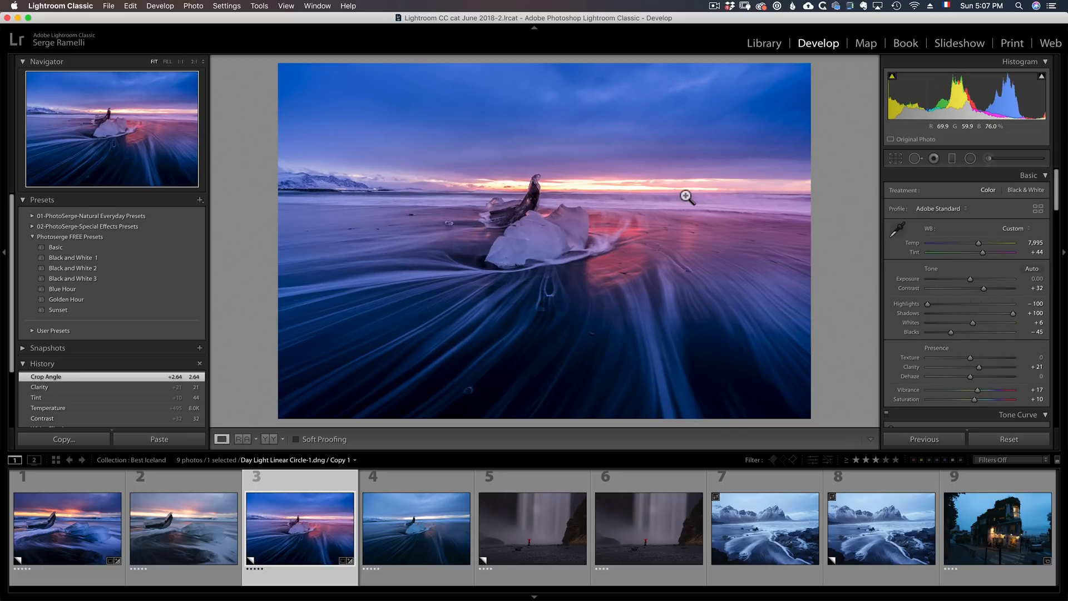
Brighten the water streaks and beach around the ice with adjustment brush strokes at Exposure 0.66 and size 8.0
{"action": "left_click", "coordinate": [987, 158]}
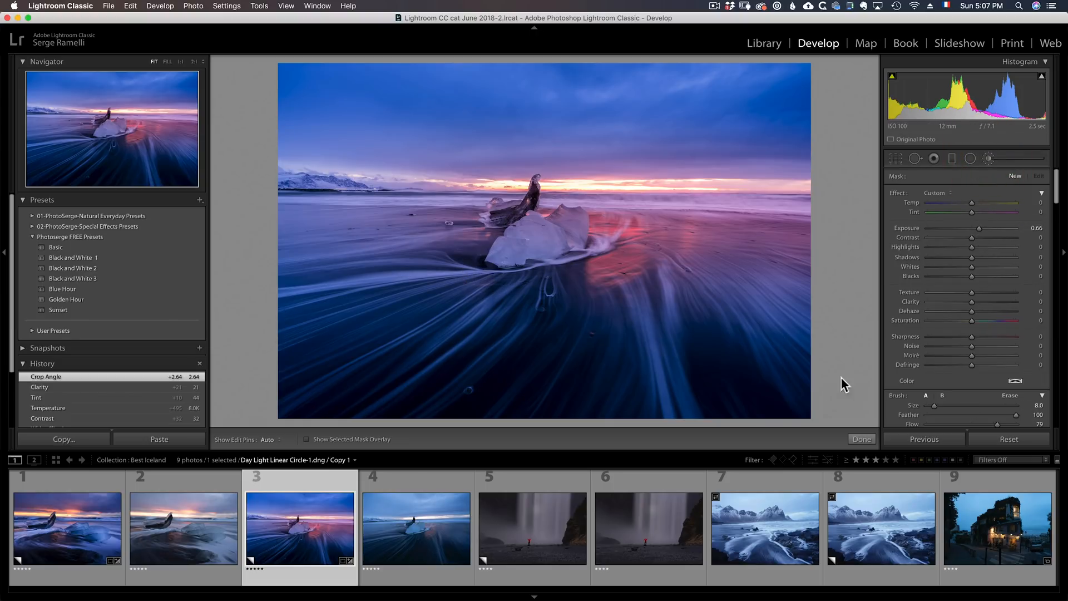
{"action": "mouse_move", "coordinate": [476, 271]}
{"action": "left_mouse_down"}
{"action": "mouse_move", "coordinate": [278, 296]}
{"action": "mouse_move", "coordinate": [426, 272]}
{"action": "mouse_move", "coordinate": [495, 282]}
{"action": "mouse_move", "coordinate": [283, 397]}
{"action": "left_mouse_up"}
{"action": "mouse_move", "coordinate": [530, 279]}
{"action": "left_mouse_down"}
{"action": "mouse_move", "coordinate": [453, 357]}
{"action": "mouse_move", "coordinate": [371, 409]}
{"action": "left_mouse_up"}
{"action": "mouse_move", "coordinate": [622, 285]}
{"action": "left_mouse_down"}
{"action": "mouse_move", "coordinate": [665, 412]}
{"action": "mouse_move", "coordinate": [620, 287]}
{"action": "mouse_move", "coordinate": [681, 328]}
{"action": "mouse_move", "coordinate": [753, 352]}
{"action": "mouse_move", "coordinate": [739, 260]}
{"action": "mouse_move", "coordinate": [805, 313]}
{"action": "left_mouse_up"}
{"action": "left_click_drag", "start_coordinate": [642, 206], "coordinate": [782, 209]}
{"action": "mouse_move", "coordinate": [569, 233]}
{"action": "left_mouse_down"}
{"action": "mouse_move", "coordinate": [502, 252]}
{"action": "mouse_move", "coordinate": [506, 218]}
{"action": "mouse_move", "coordinate": [484, 209]}
{"action": "mouse_move", "coordinate": [259, 214]}
{"action": "left_mouse_up"}
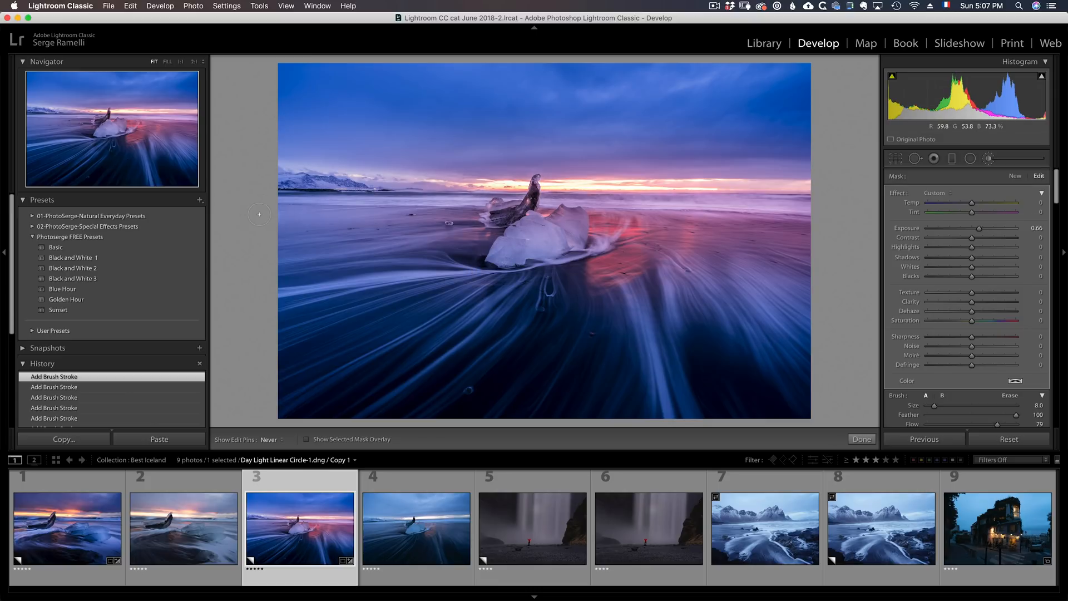
{"action": "left_click_drag", "start_coordinate": [445, 268], "coordinate": [264, 277]}
{"action": "key", "text": "h"}
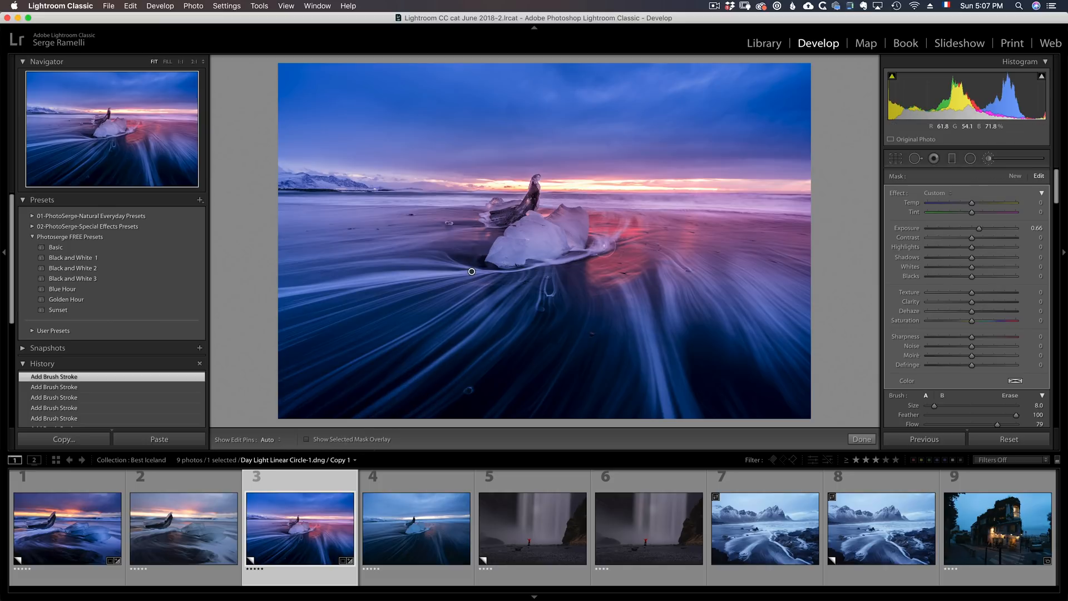
{"action": "key", "text": "h"}
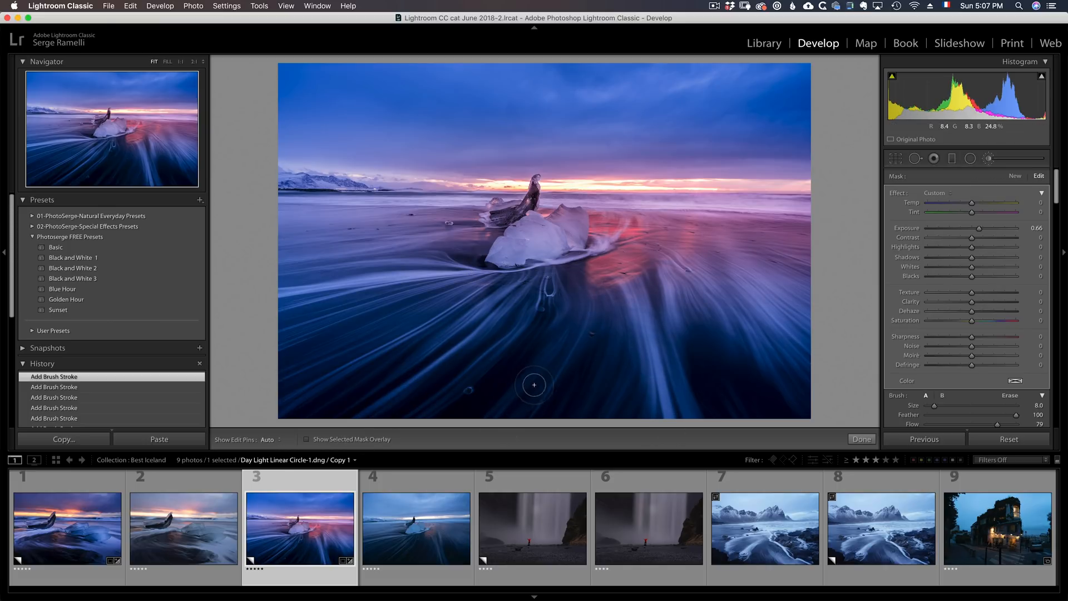
{"action": "left_click", "coordinate": [861, 438]}
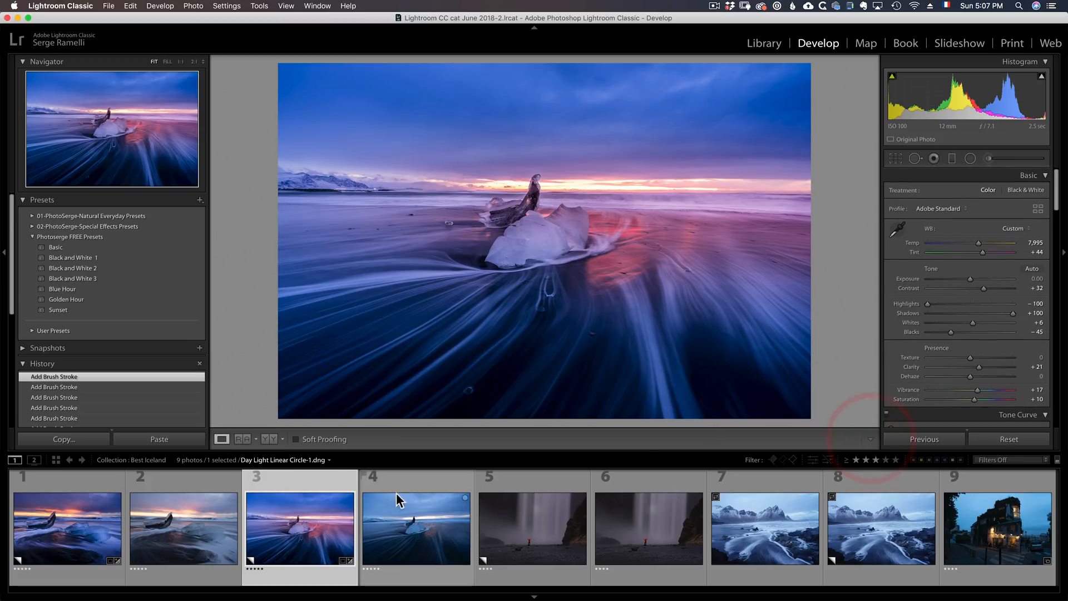
Apply the Black and White 3 preset to the fifth photo and set Blacks to −53, Highlights to −100 and Whites to +60
{"action": "left_click", "coordinate": [439, 492]}
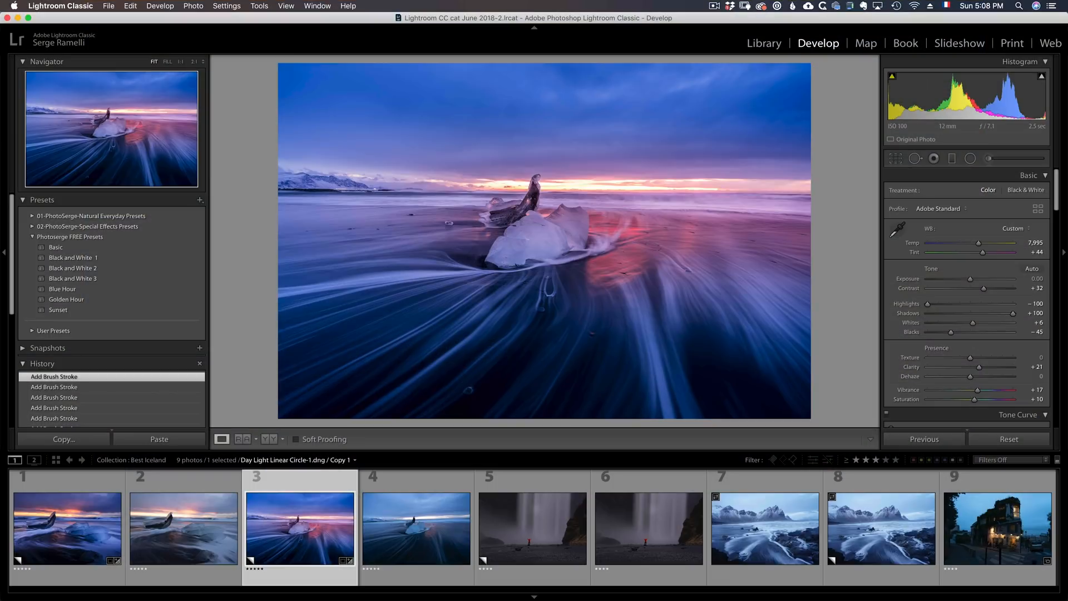
{"action": "left_click", "coordinate": [542, 485]}
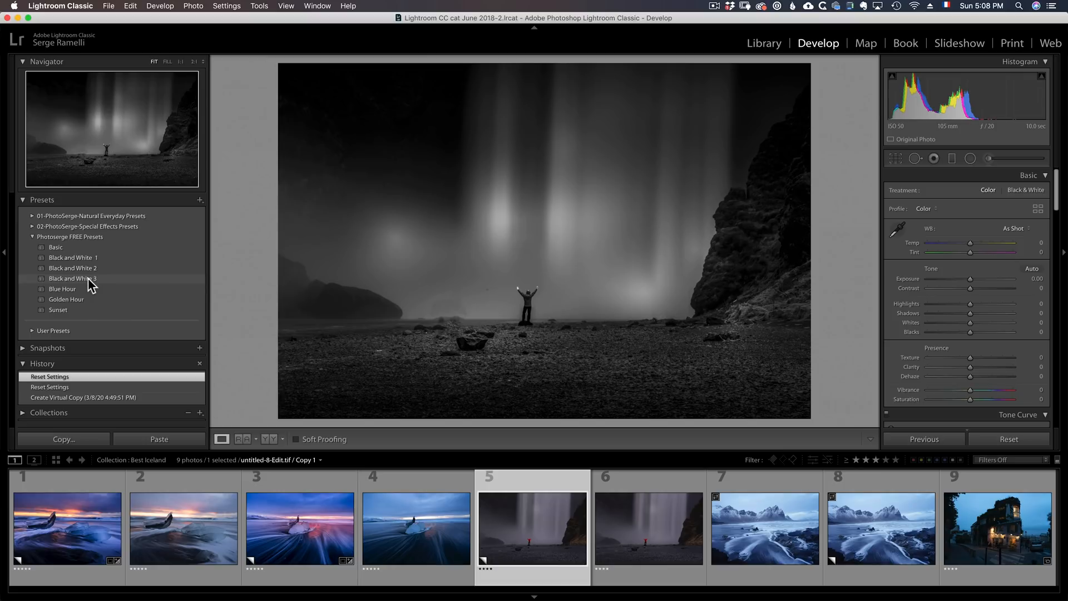
{"action": "left_click", "coordinate": [92, 279]}
{"action": "left_click_drag", "start_coordinate": [950, 335], "coordinate": [994, 323]}
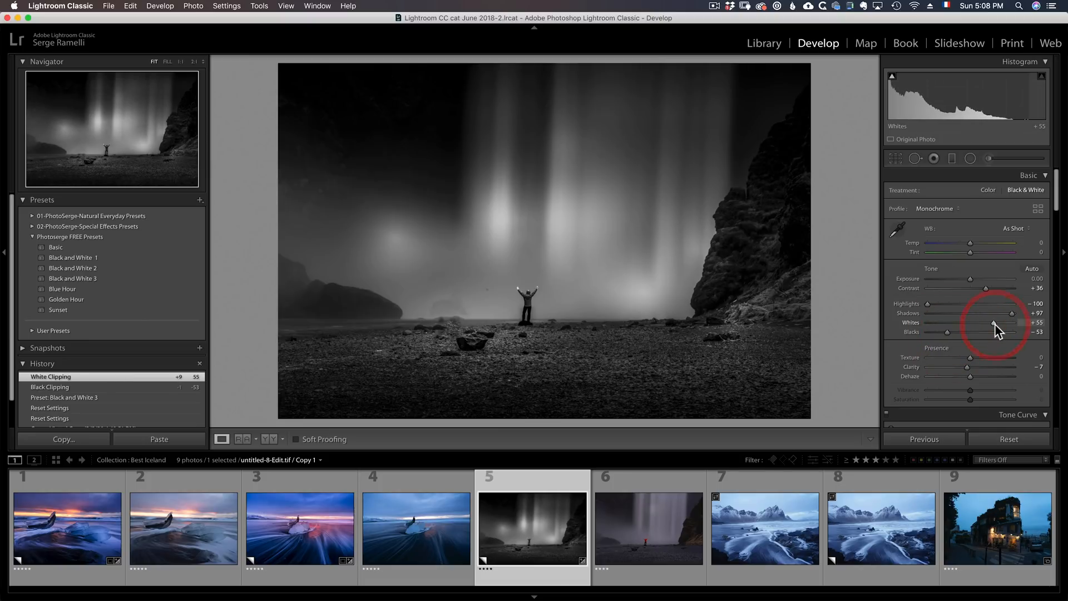
{"action": "left_click_drag", "start_coordinate": [939, 303], "coordinate": [917, 308]}
{"action": "left_click_drag", "start_coordinate": [995, 323], "coordinate": [996, 321]}
Move the four radial filters around the waterfall onto its bright streams of water and compare the photo with its original
{"action": "left_click", "coordinate": [970, 160]}
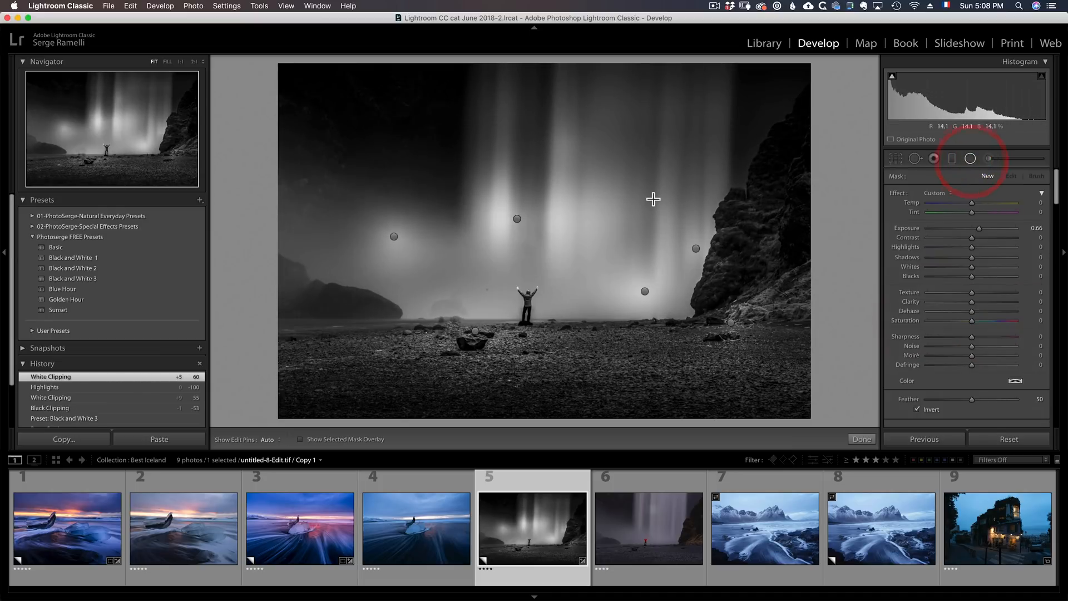
{"action": "left_click_drag", "start_coordinate": [515, 218], "coordinate": [518, 127]}
{"action": "left_click_drag", "start_coordinate": [519, 183], "coordinate": [519, 191]}
{"action": "left_click_drag", "start_coordinate": [389, 237], "coordinate": [492, 231]}
{"action": "left_click_drag", "start_coordinate": [645, 291], "coordinate": [663, 130]}
{"action": "left_click", "coordinate": [695, 248]}
{"action": "left_click", "coordinate": [648, 238]}
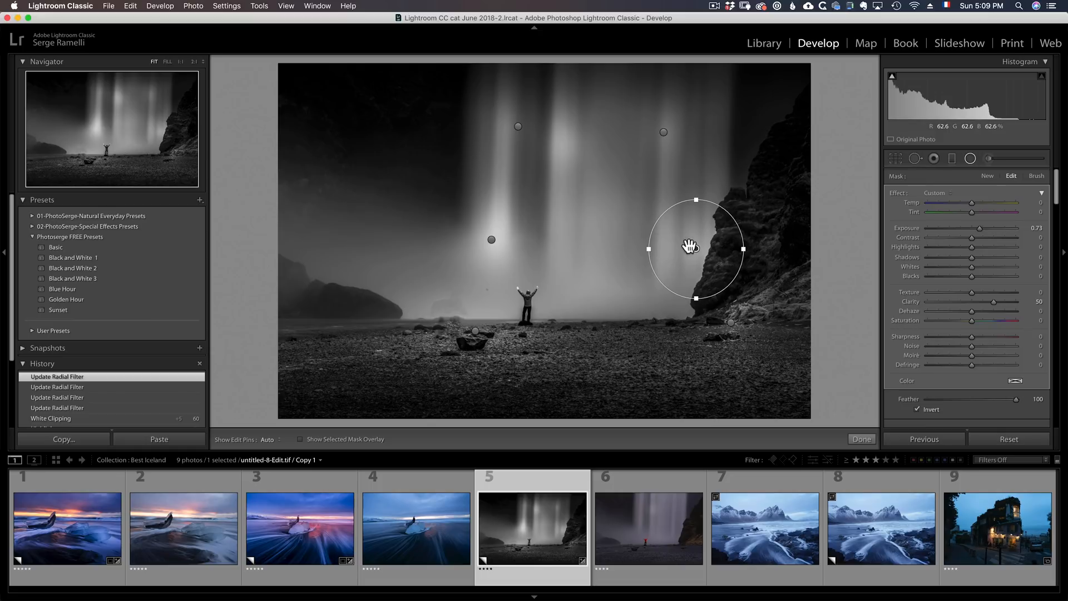
{"action": "left_click_drag", "start_coordinate": [696, 248], "coordinate": [648, 239]}
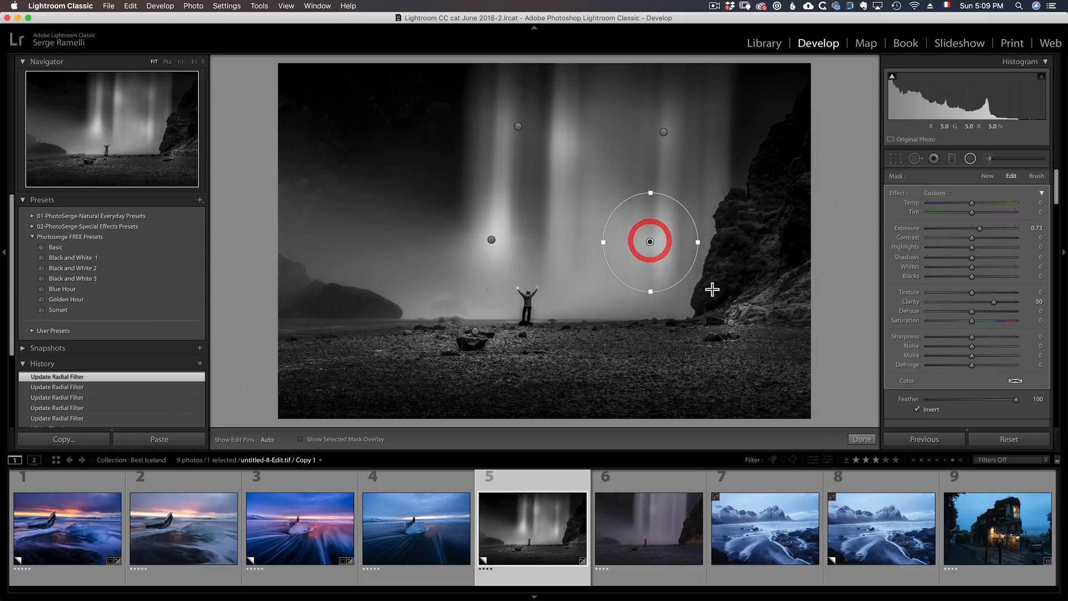
{"action": "left_click", "coordinate": [655, 480]}
{"action": "left_click", "coordinate": [544, 477]}
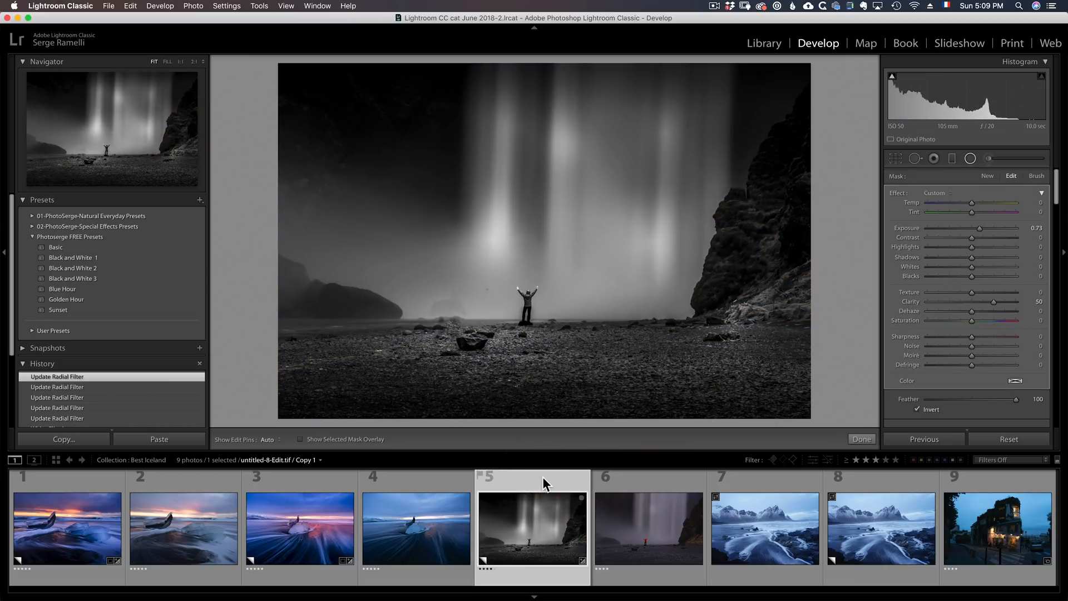
Apply the Basic preset to the seventh photo and set Contrast to +52, Blacks to −59 and Whites to +41
{"action": "left_click", "coordinate": [786, 482]}
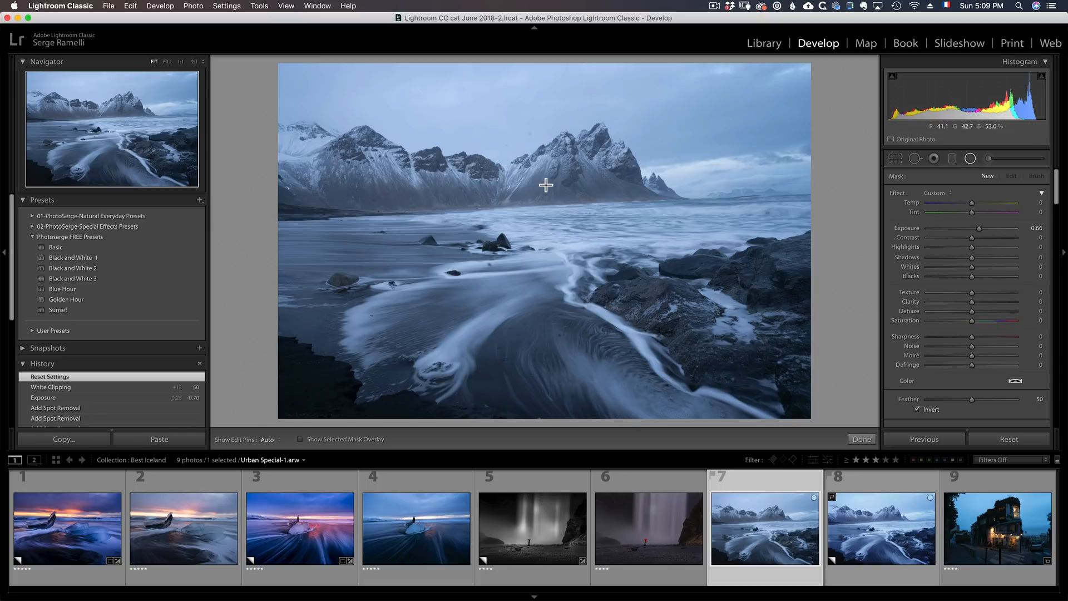
{"action": "left_click", "coordinate": [63, 246]}
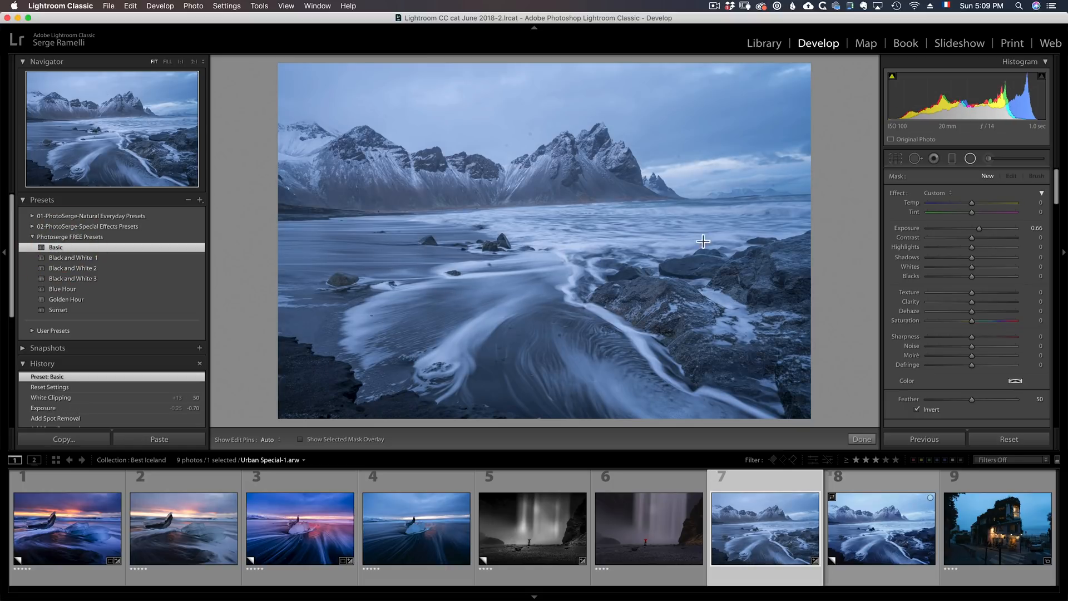
{"action": "left_click", "coordinate": [861, 439]}
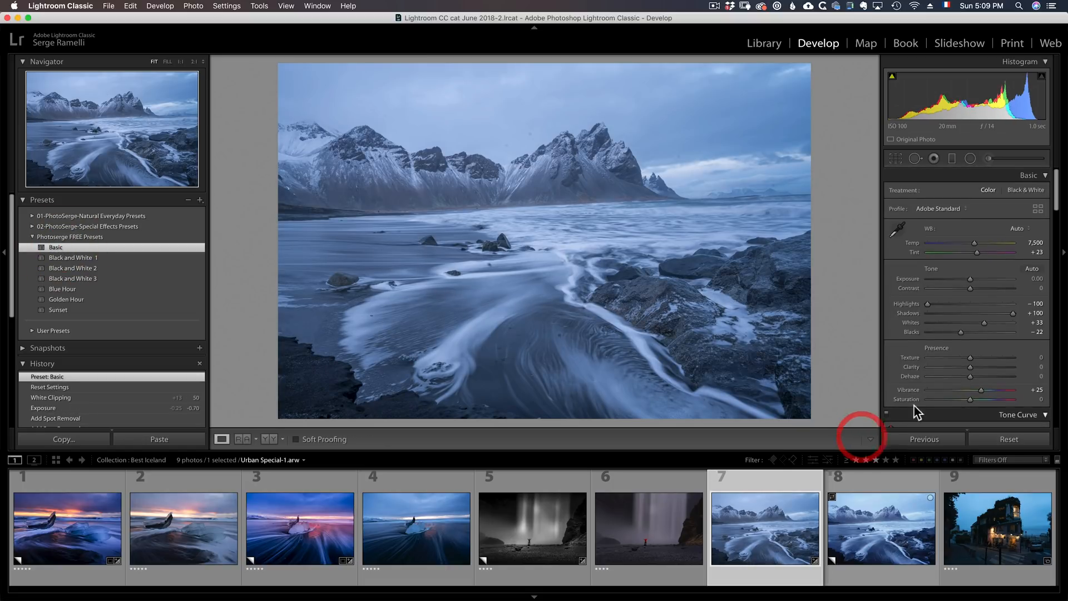
{"action": "left_click", "coordinate": [986, 288]}
{"action": "left_click_drag", "start_coordinate": [960, 333], "coordinate": [988, 321]}
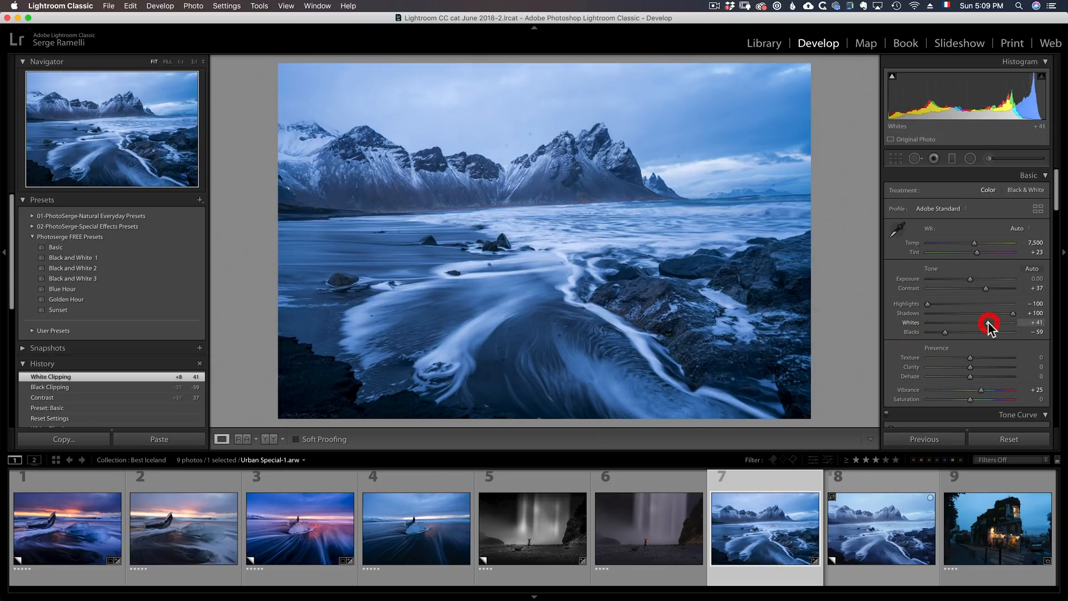
{"action": "left_click", "coordinate": [993, 288]}
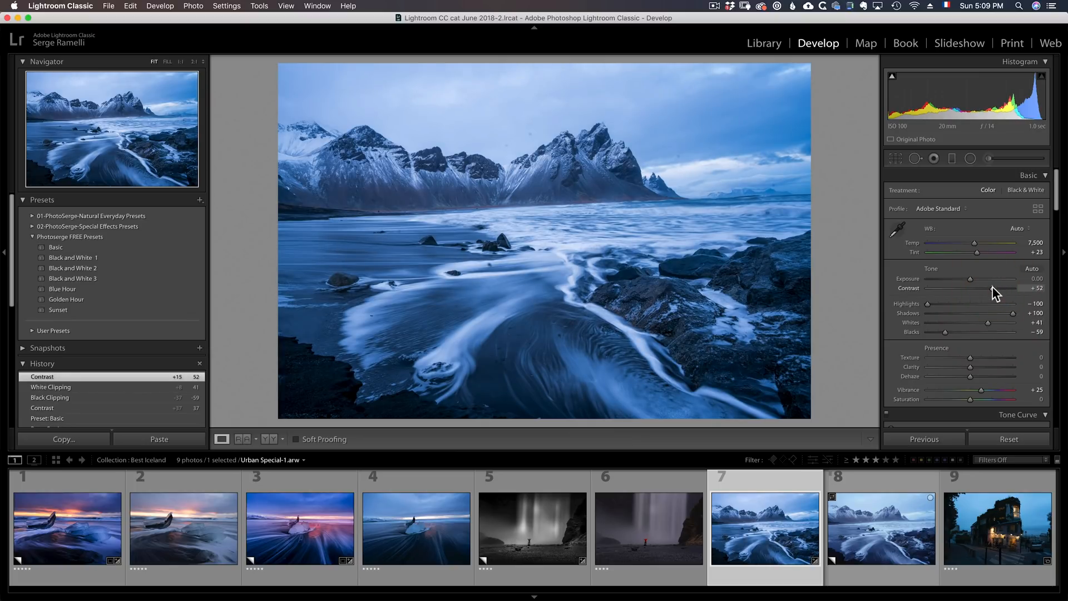
Clone out two dust spots in the sky above the mountains of the seventh photo
{"action": "left_click", "coordinate": [915, 159]}
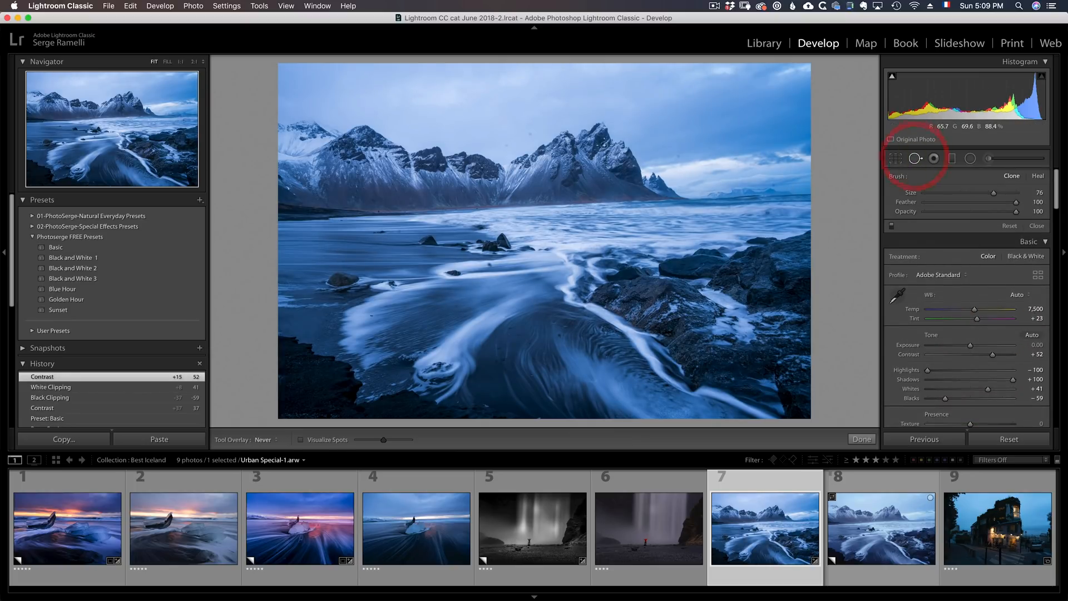
{"action": "left_click", "coordinate": [505, 144]}
{"action": "left_click", "coordinate": [529, 134]}
{"action": "left_click", "coordinate": [1037, 226]}
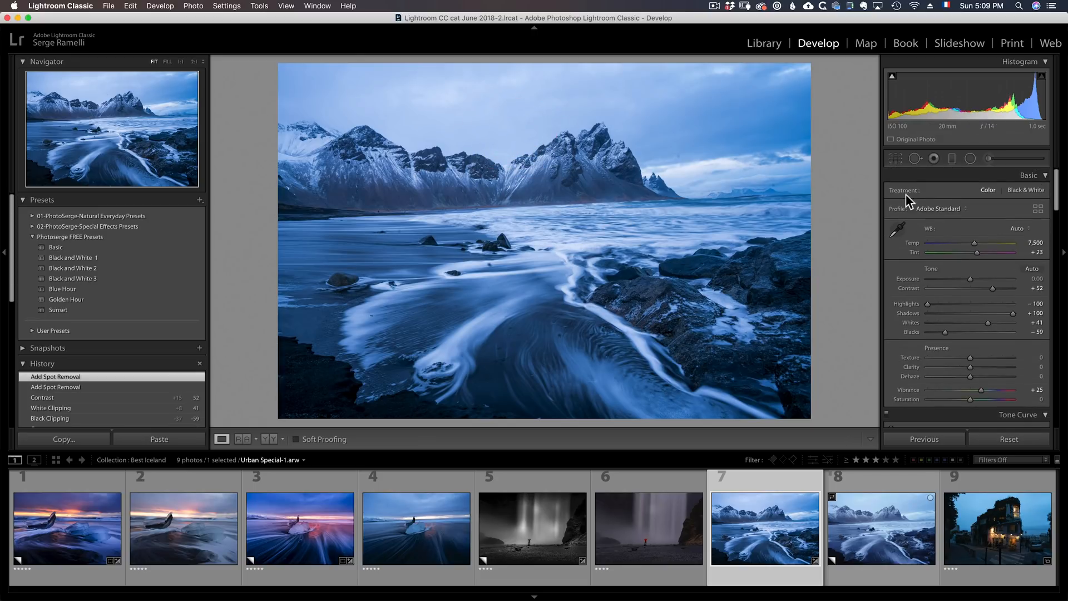
Set the seventh photo's Vibrance to −4, Exposure to −0.35 and Whites to +47
{"action": "left_click_drag", "start_coordinate": [982, 389], "coordinate": [970, 388]}
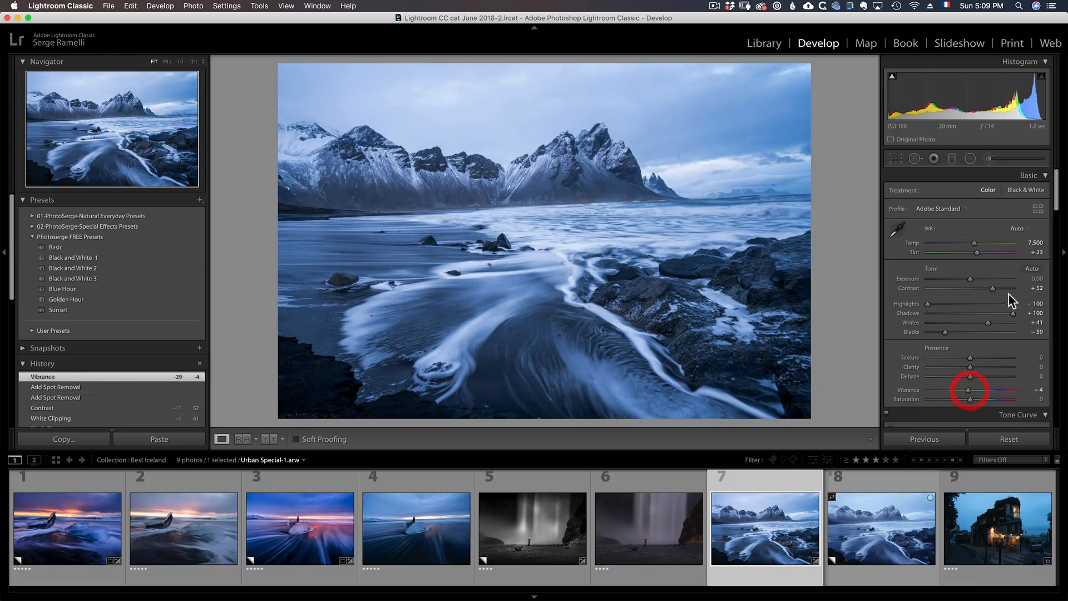
{"action": "left_click_drag", "start_coordinate": [970, 280], "coordinate": [966, 278]}
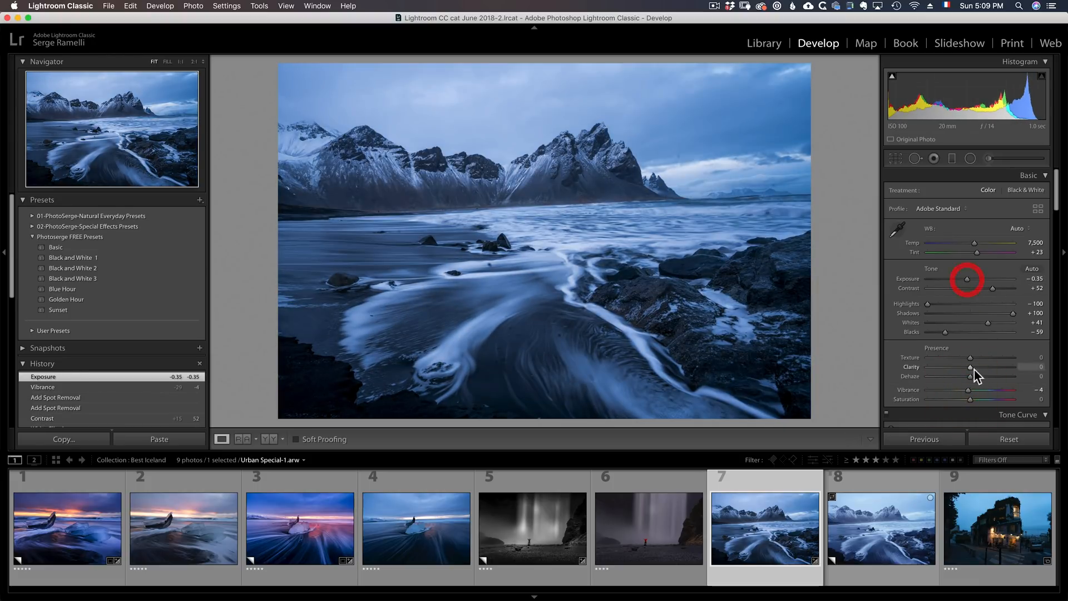
{"action": "left_click_drag", "start_coordinate": [989, 323], "coordinate": [990, 323]}
Straighten the seventh photo along its shoreline horizon, with a crop angle of about 2.05
{"action": "left_click", "coordinate": [895, 158]}
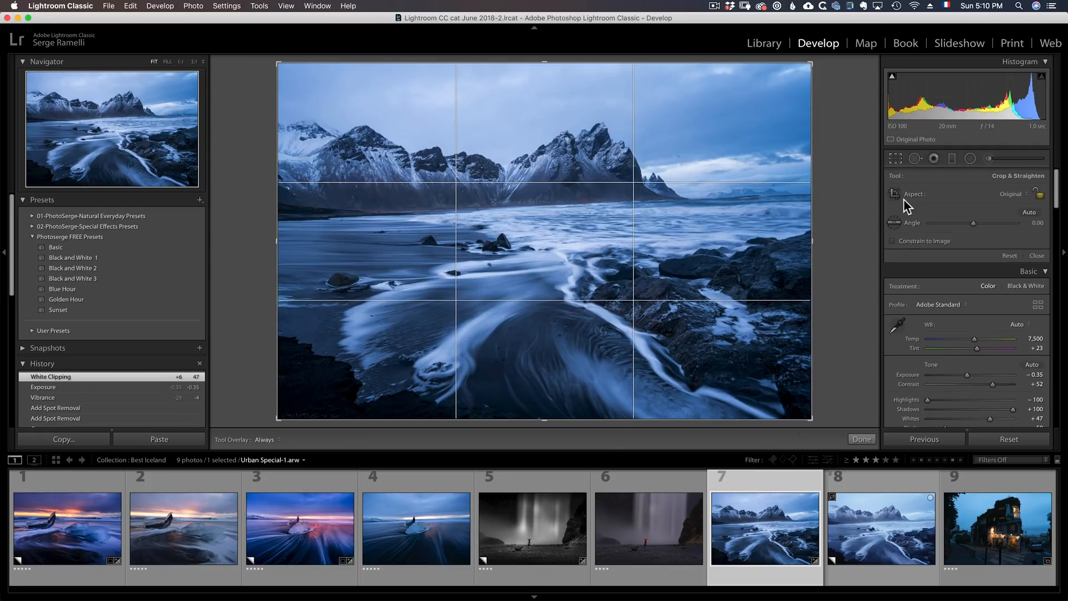
{"action": "left_click", "coordinate": [892, 222]}
{"action": "left_click_drag", "start_coordinate": [747, 198], "coordinate": [329, 213]}
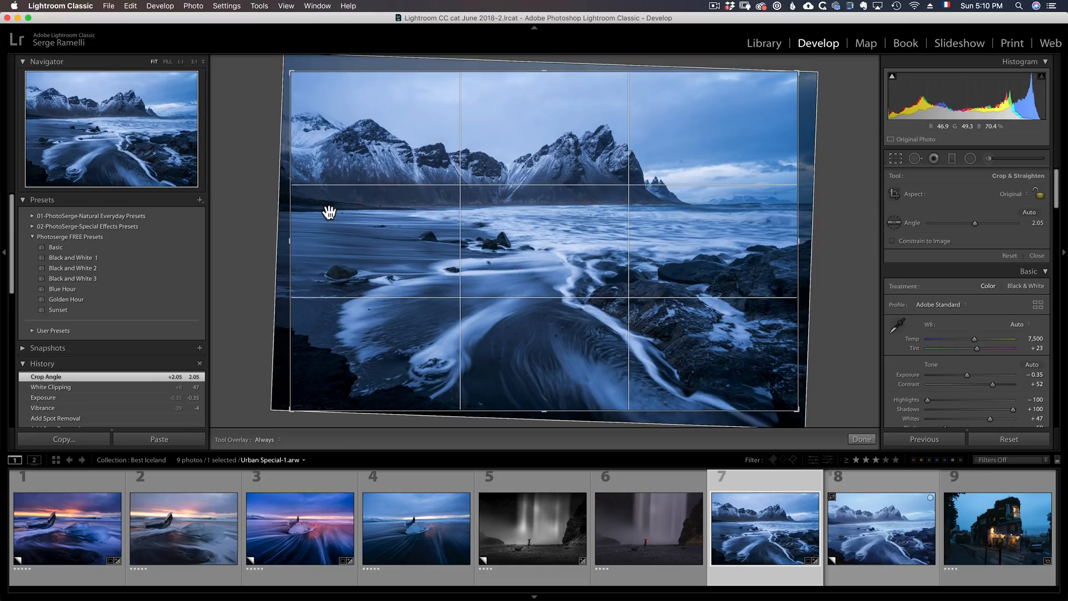
{"action": "key", "text": "Return"}
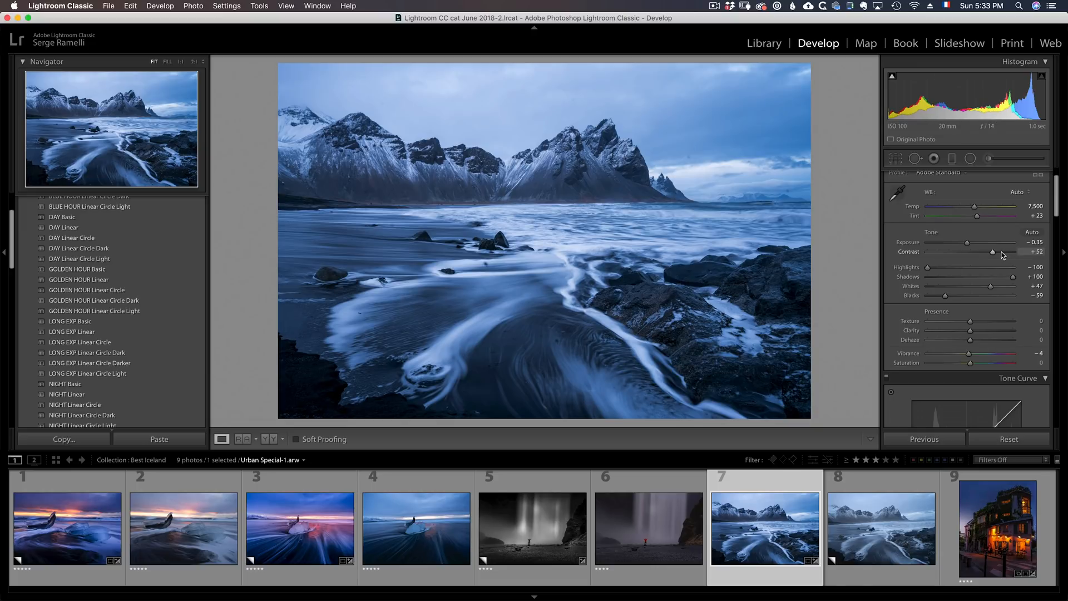
Refine the seventh photo with Contrast +71, Texture +23, Clarity +26, Exposure −0.60, Whites +51 and Vibrance −10
{"action": "left_click", "coordinate": [1002, 252]}
{"action": "left_click", "coordinate": [982, 331]}
{"action": "left_click", "coordinate": [964, 243]}
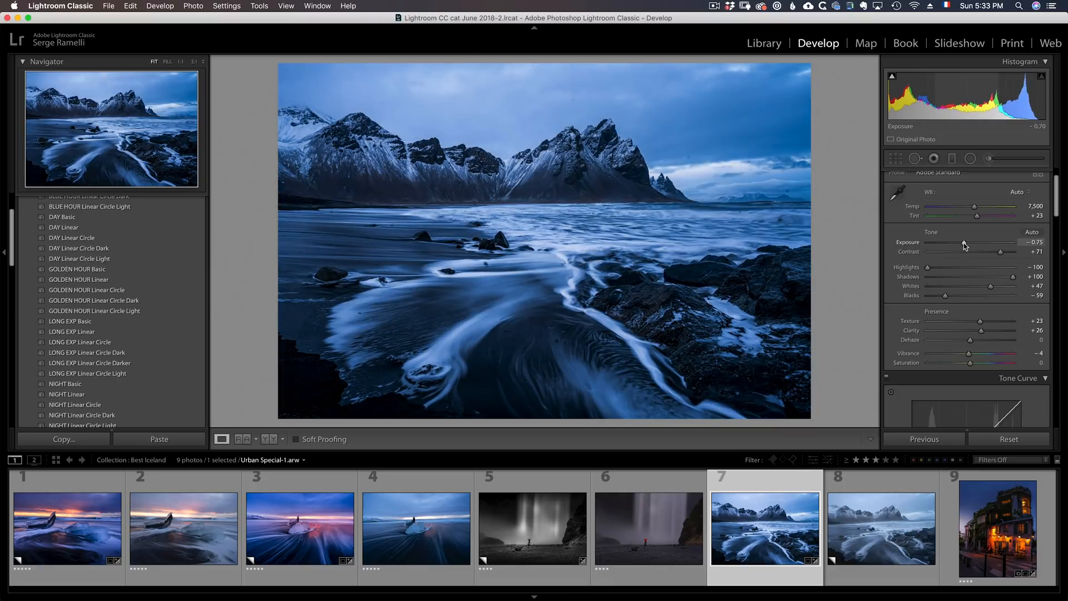
{"action": "left_click_drag", "start_coordinate": [964, 244], "coordinate": [965, 243]}
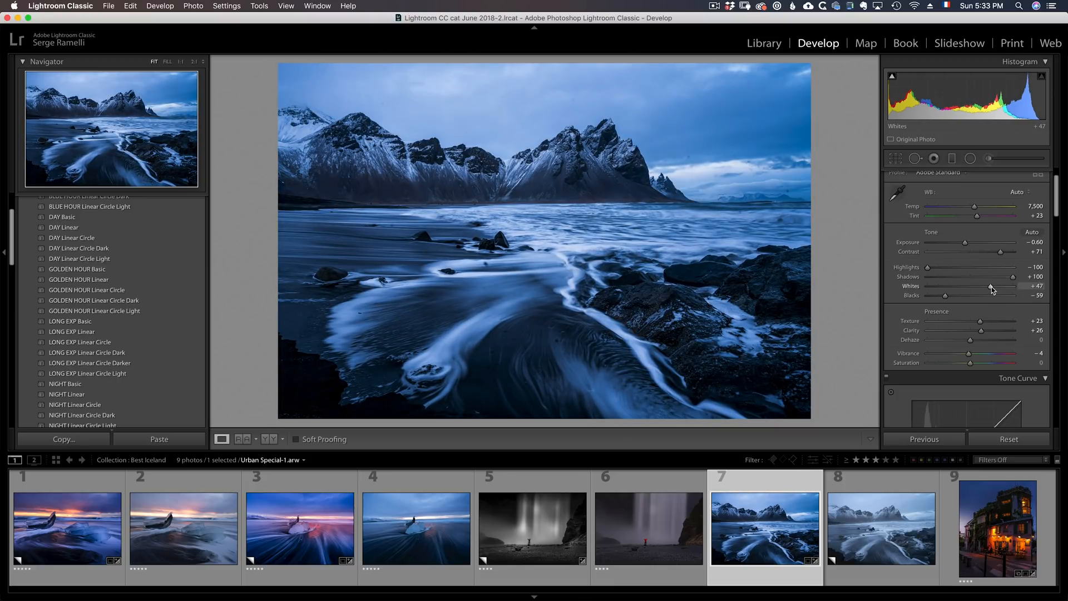
{"action": "left_click_drag", "start_coordinate": [990, 288], "coordinate": [992, 289]}
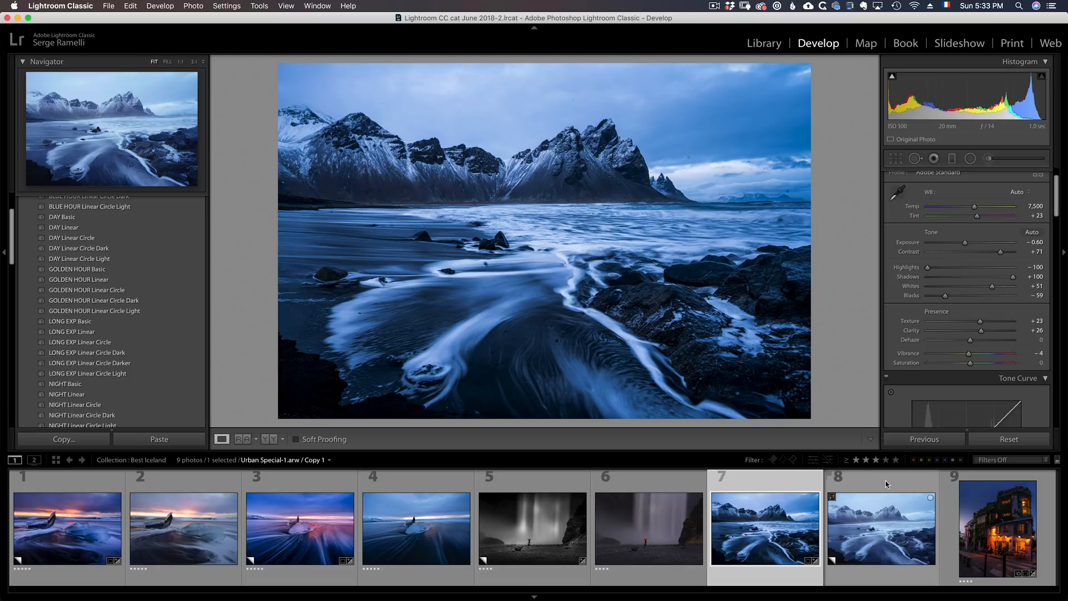
{"action": "left_click_drag", "start_coordinate": [969, 355], "coordinate": [966, 356]}
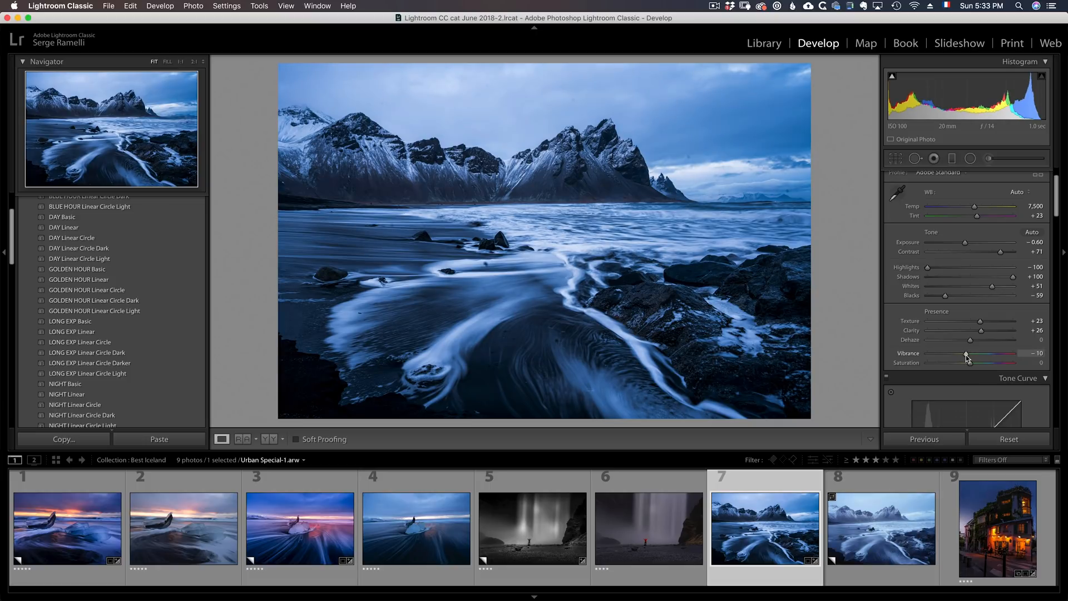
{"action": "left_click", "coordinate": [915, 482]}
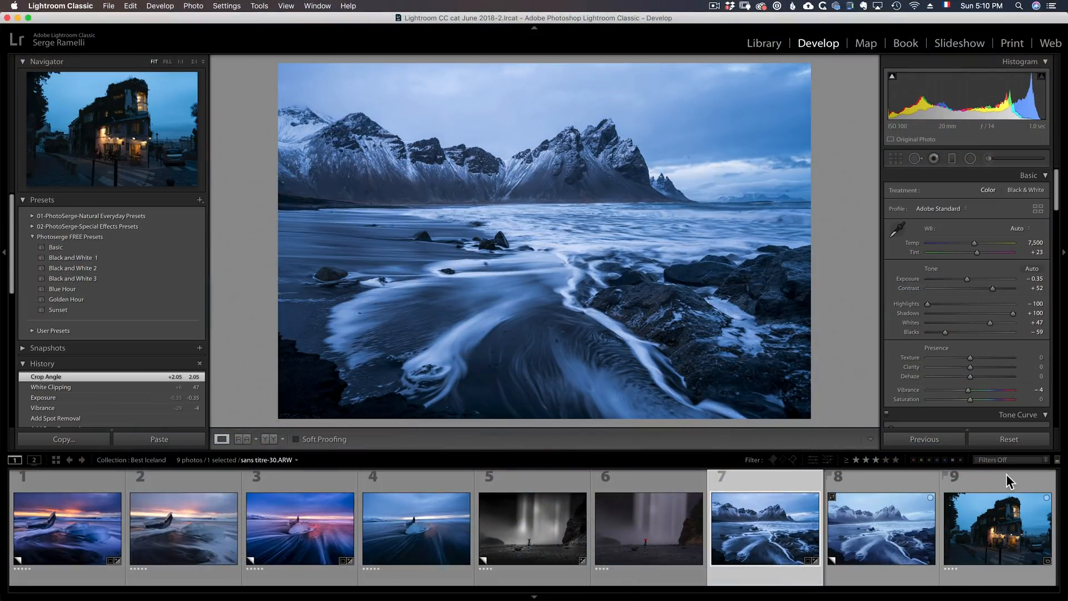
Apply the GOLDEN HOUR Linear Circle Dark preset from 01-PhotoSerge-Natural Everyday Presets to the ninth photo
{"action": "left_click", "coordinate": [1006, 479]}
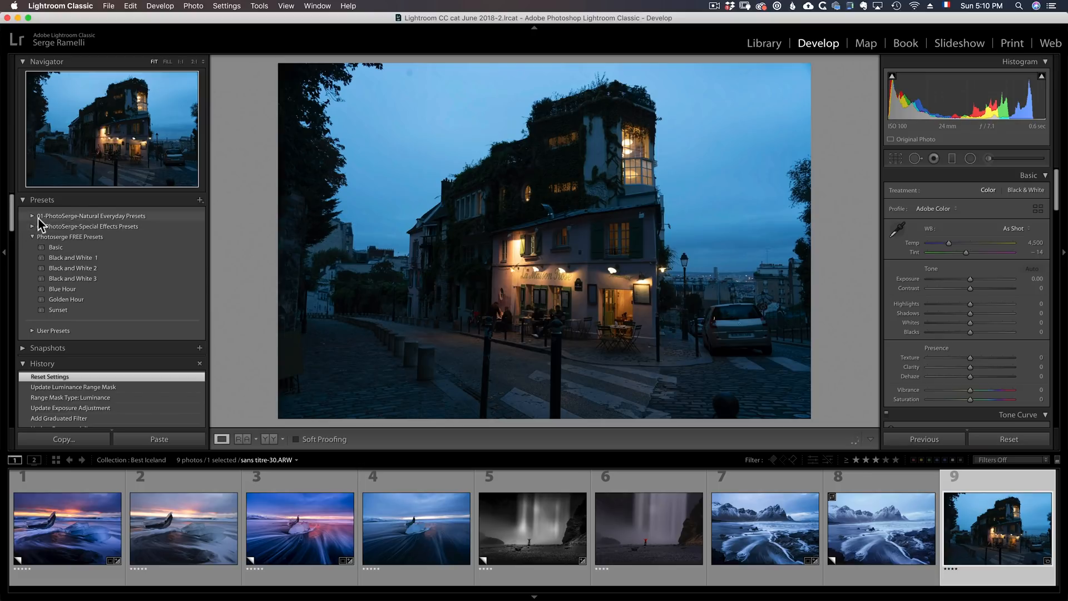
{"action": "left_click", "coordinate": [31, 216]}
{"action": "left_click_drag", "start_coordinate": [10, 209], "coordinate": [10, 208]}
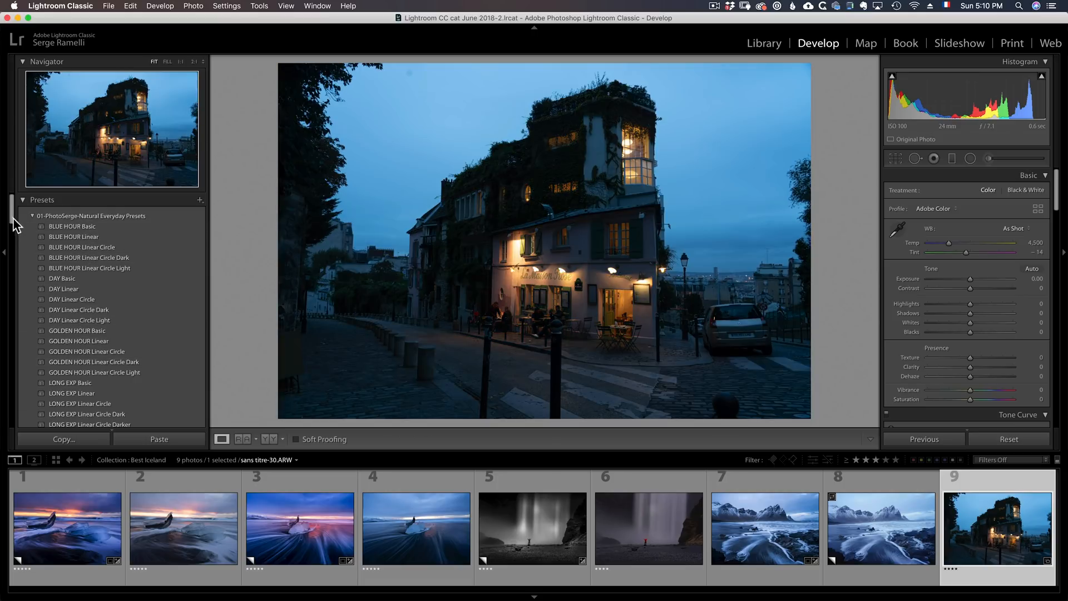
{"action": "mouse_move", "coordinate": [13, 218]}
{"action": "left_mouse_down"}
{"action": "mouse_move", "coordinate": [9, 241]}
{"action": "mouse_move", "coordinate": [8, 226]}
{"action": "left_mouse_up"}
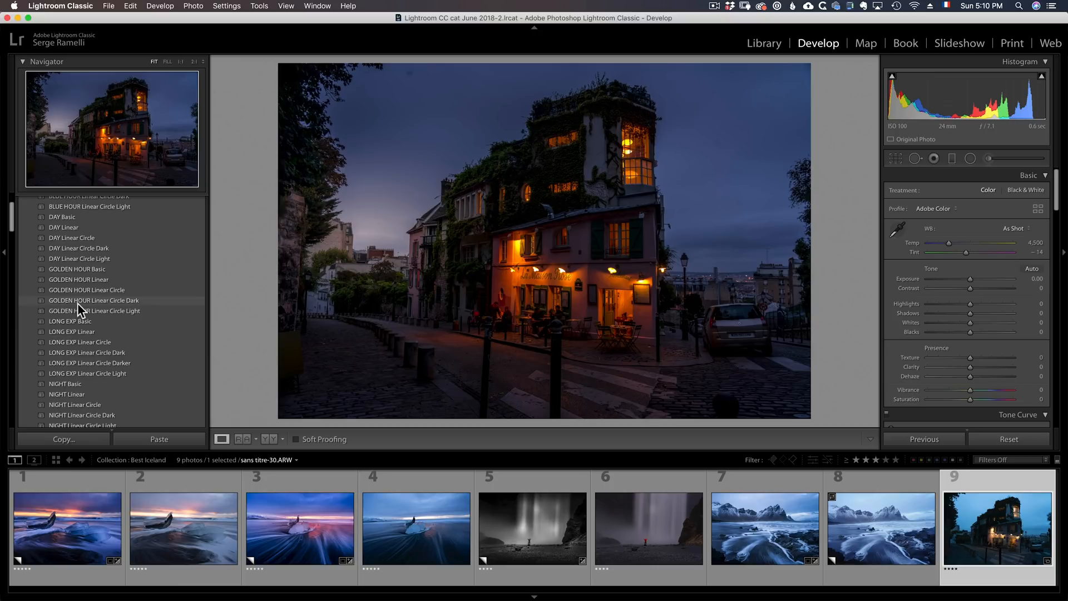
{"action": "left_click", "coordinate": [78, 301]}
Set the ninth photo's Blacks to −41, Whites to +41, Contrast to +24 and Exposure to −0.25
{"action": "left_click_drag", "start_coordinate": [948, 330], "coordinate": [986, 322]}
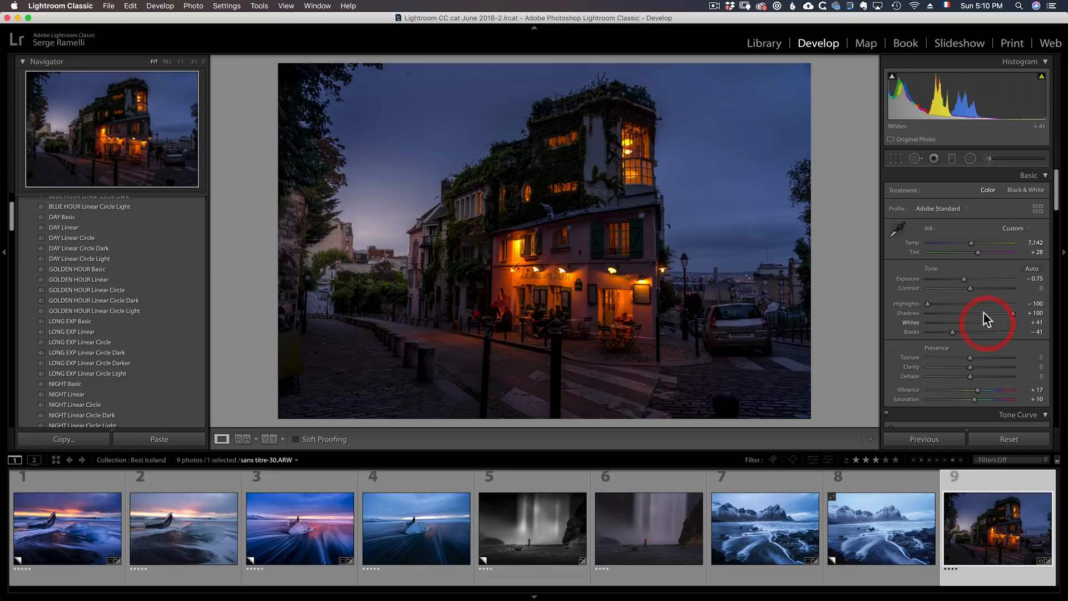
{"action": "left_click", "coordinate": [980, 287]}
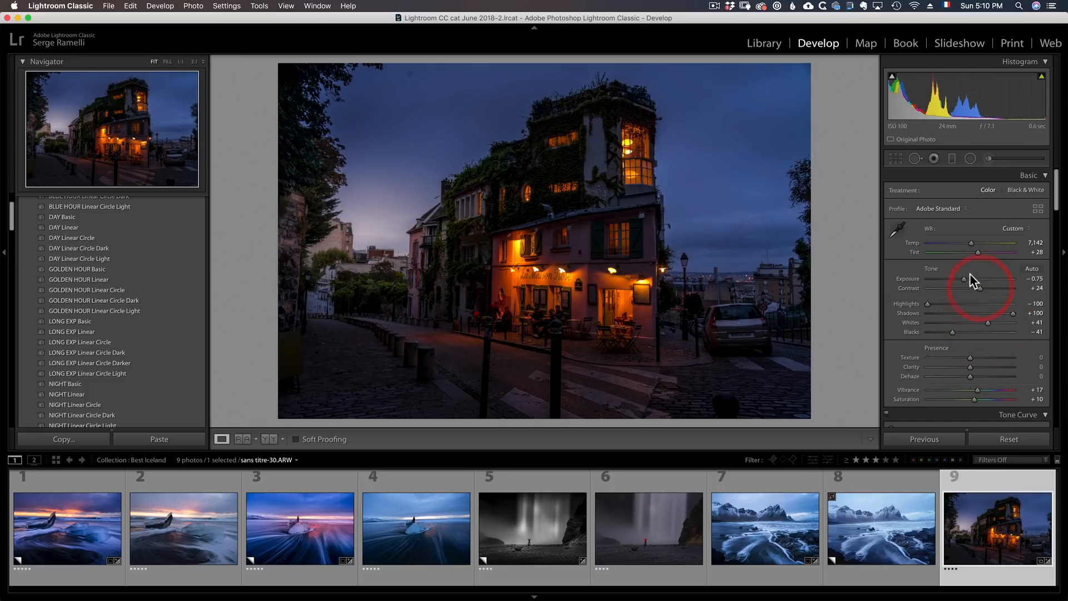
{"action": "left_click_drag", "start_coordinate": [964, 279], "coordinate": [967, 280]}
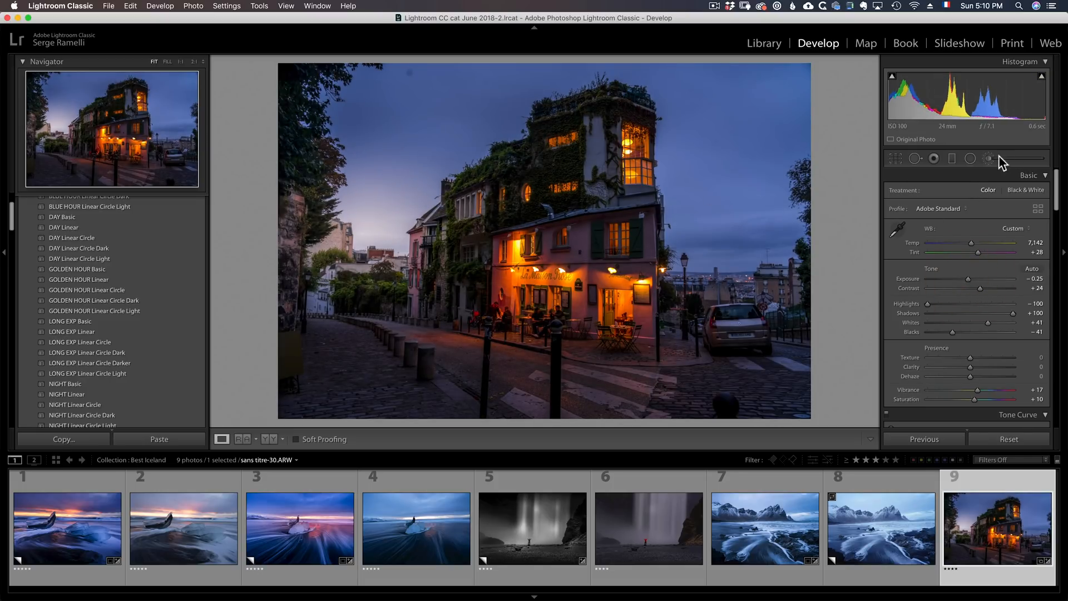
Move the radial filter onto the bright horizon beside the house and clone out the dark spot in the upper sky
{"action": "left_click", "coordinate": [968, 158]}
{"action": "mouse_move", "coordinate": [366, 230]}
{"action": "left_mouse_down"}
{"action": "mouse_move", "coordinate": [428, 249]}
{"action": "mouse_move", "coordinate": [361, 235]}
{"action": "mouse_move", "coordinate": [368, 228]}
{"action": "left_mouse_up"}
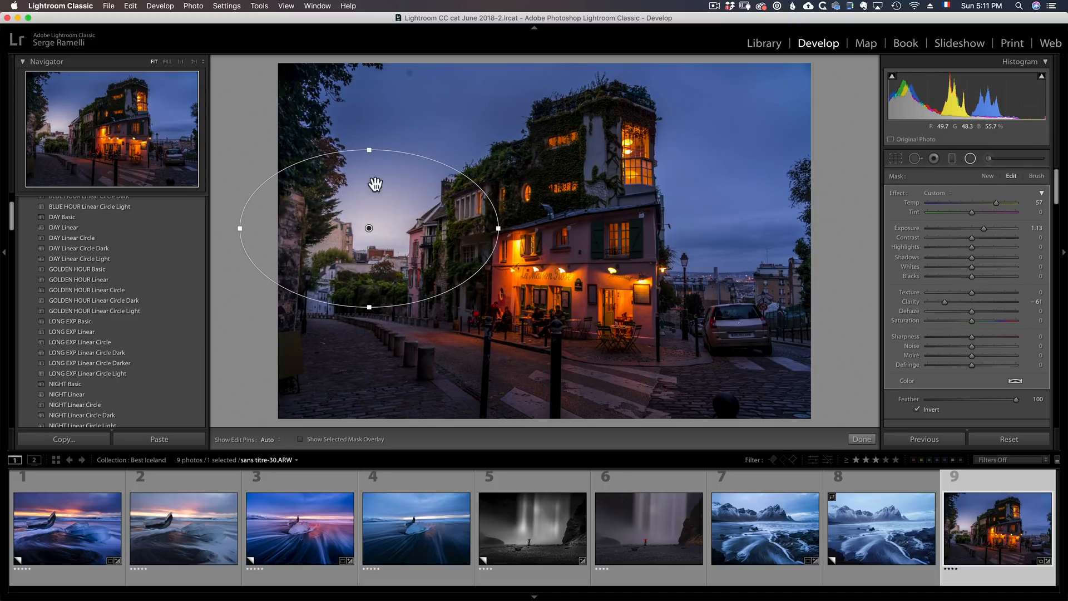
{"action": "left_click", "coordinate": [868, 439]}
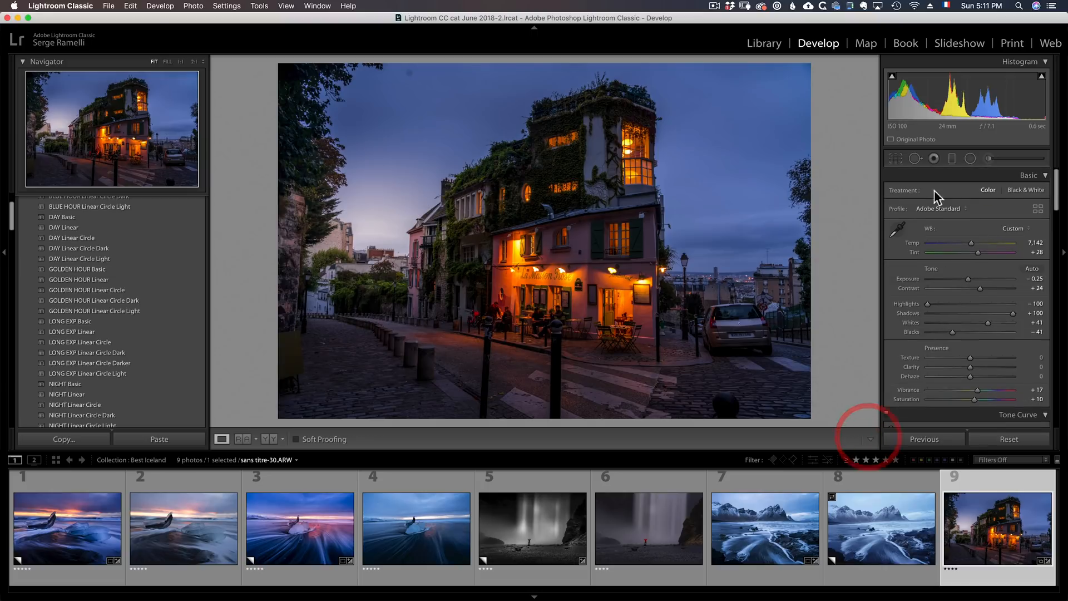
{"action": "left_click", "coordinate": [915, 158]}
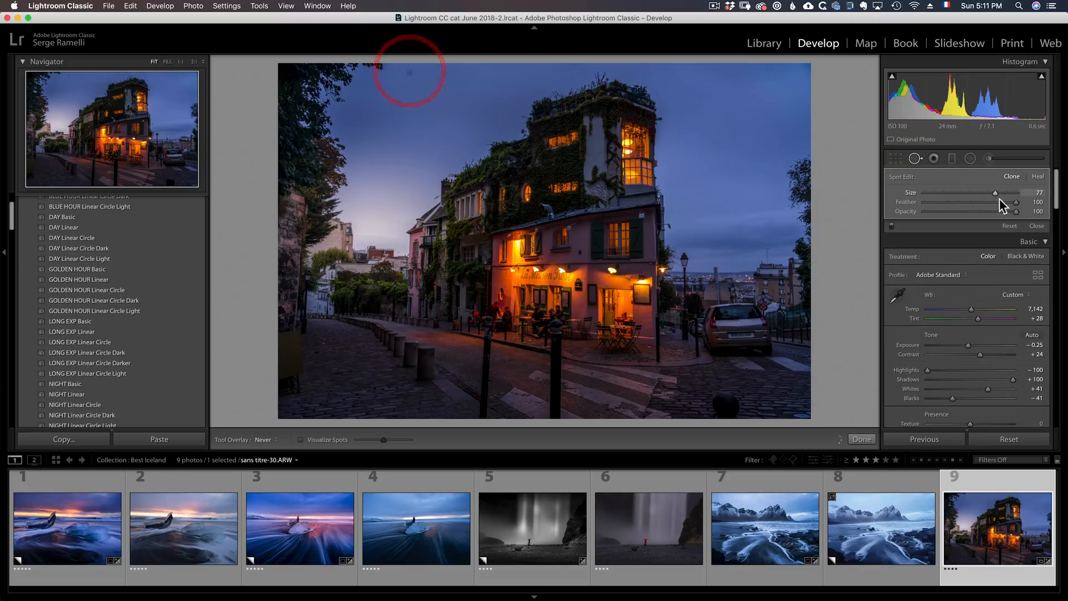
{"action": "left_click", "coordinate": [1037, 226]}
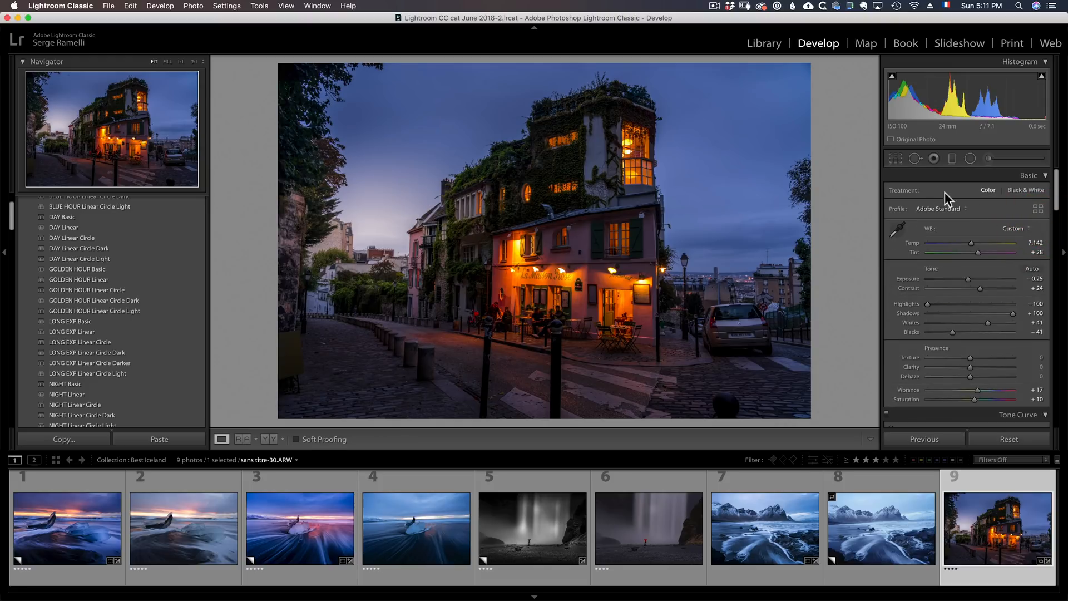
Crop the ninth photo to a vertical 4 x 5 / 8 x 10 frame around the lit house
{"action": "left_click", "coordinate": [894, 159]}
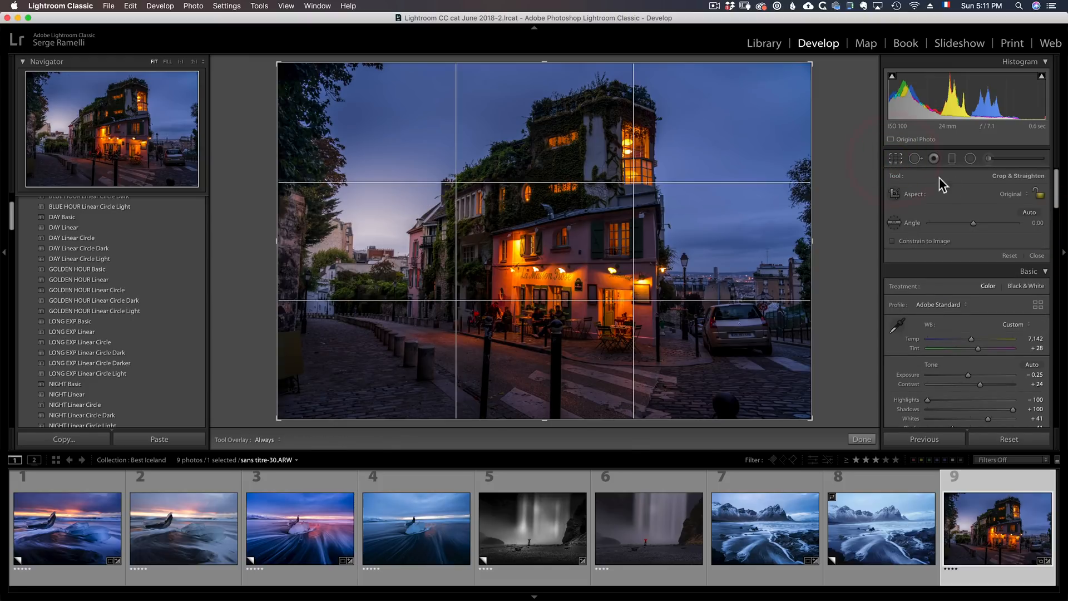
{"action": "left_click", "coordinate": [1021, 197]}
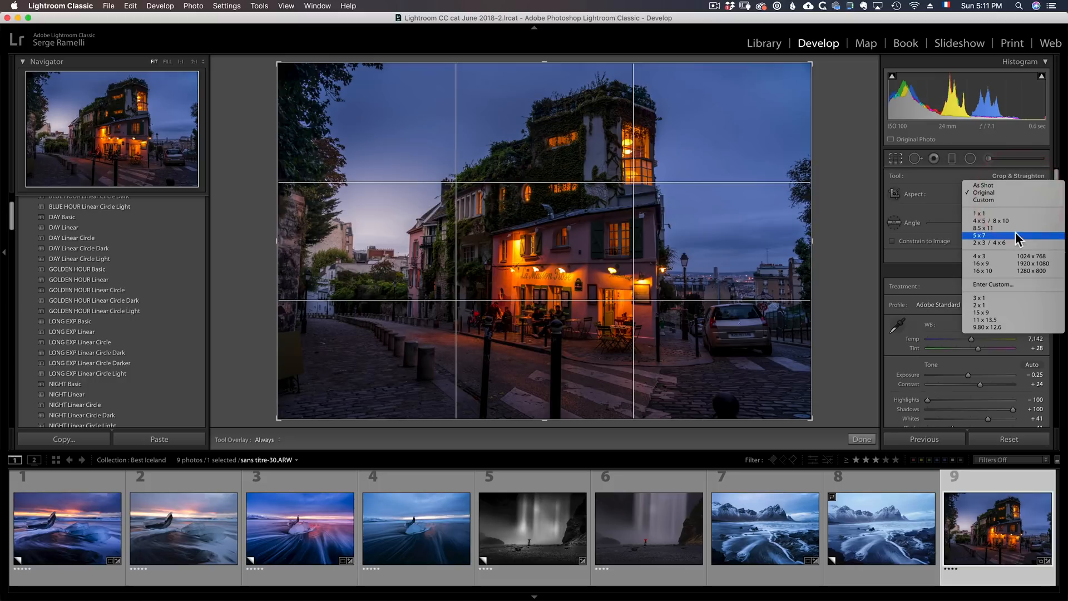
{"action": "left_click", "coordinate": [1014, 220]}
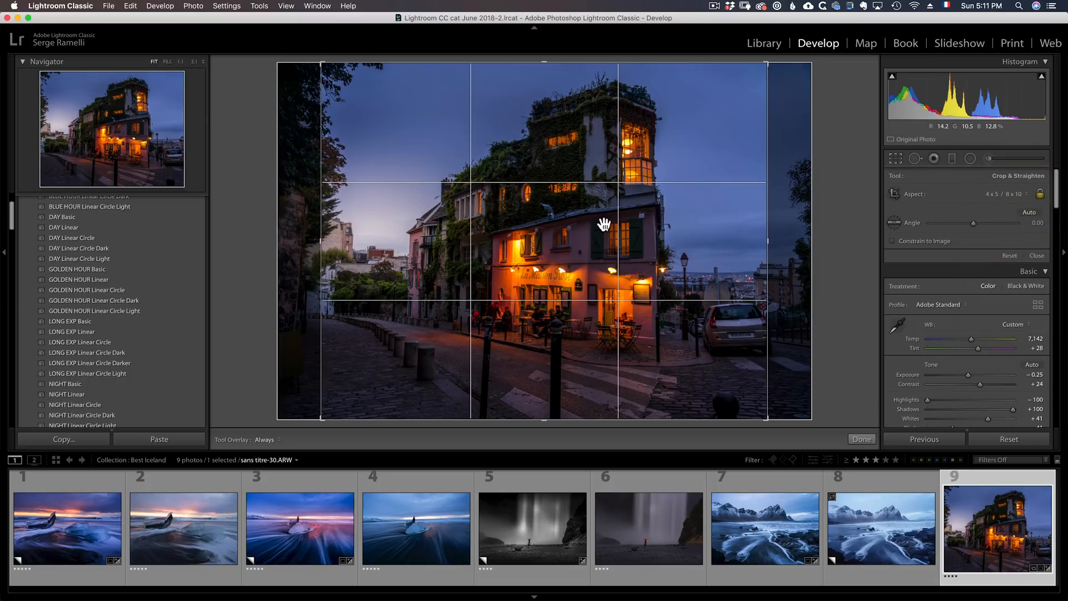
{"action": "key", "text": "x"}
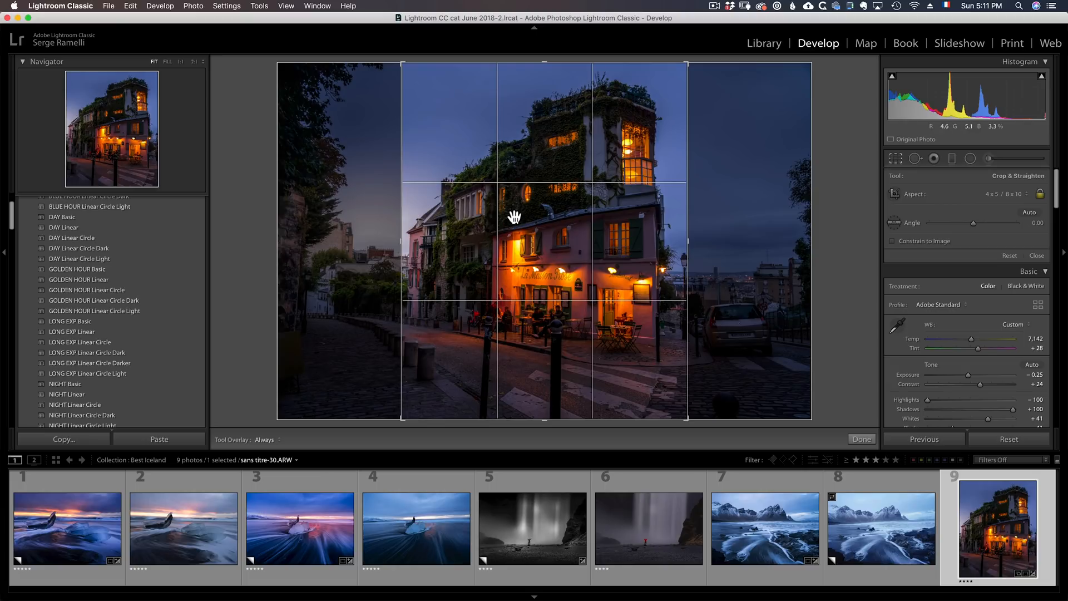
{"action": "mouse_move", "coordinate": [531, 218]}
{"action": "left_mouse_down"}
{"action": "mouse_move", "coordinate": [510, 220]}
{"action": "mouse_move", "coordinate": [544, 216]}
{"action": "left_mouse_up"}
{"action": "key", "text": "Return"}
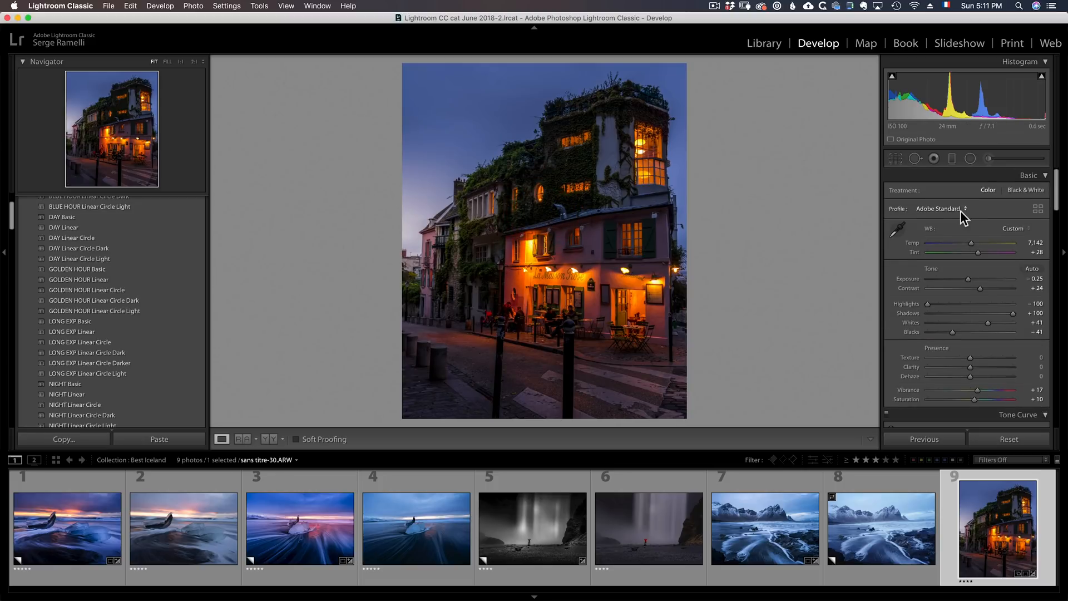
Extend the upper graduated filter further down over the house and set its Exposure to −0.99 and Temp to −6
{"action": "left_click", "coordinate": [952, 159]}
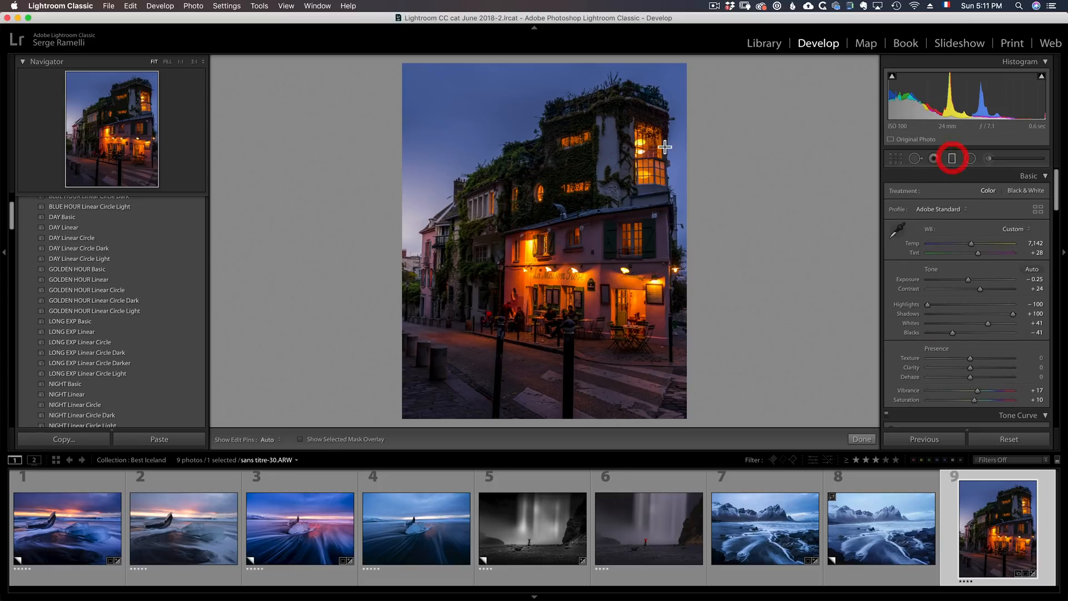
{"action": "left_click", "coordinate": [586, 146]}
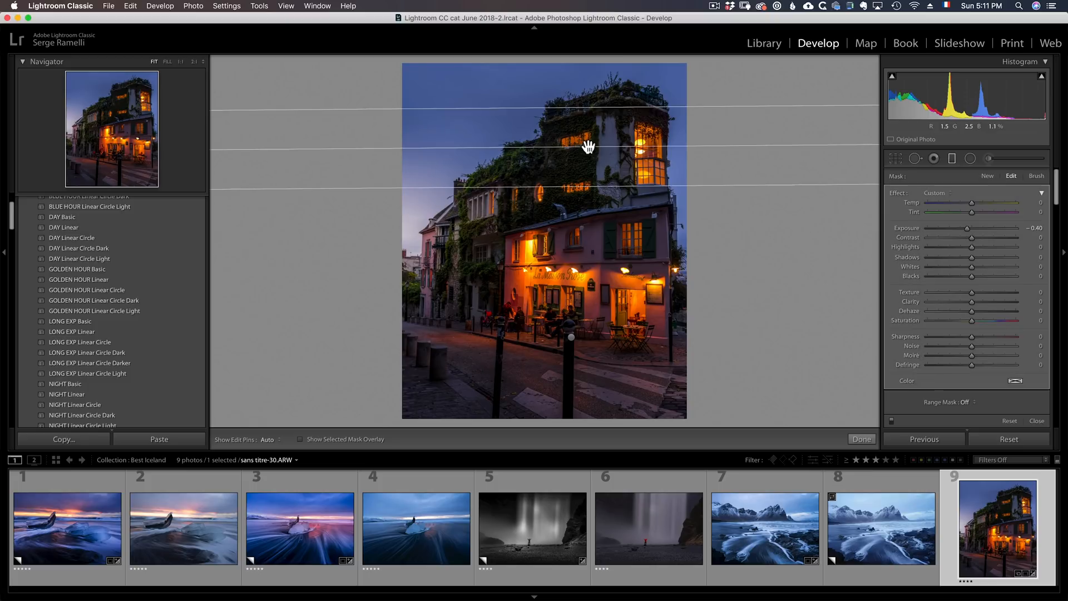
{"action": "left_click", "coordinate": [571, 337]}
{"action": "left_click", "coordinate": [587, 146]}
{"action": "left_click_drag", "start_coordinate": [592, 186], "coordinate": [595, 249]}
{"action": "left_click_drag", "start_coordinate": [964, 228], "coordinate": [969, 202]}
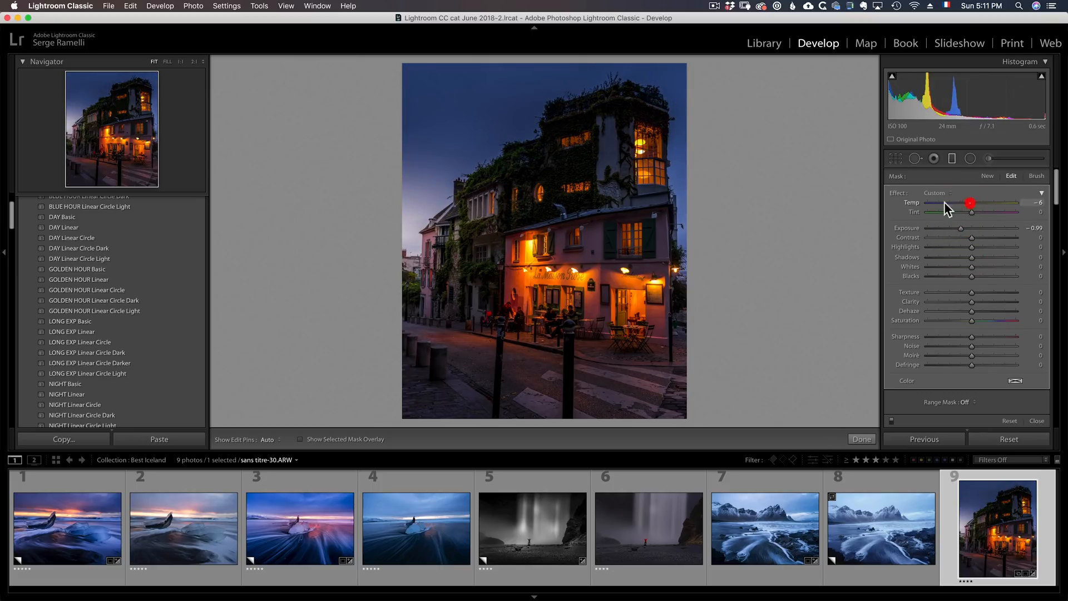
Limit the upper graduated filter with a Luminance range mask set to a range of 38/100 and close the filter
{"action": "left_click_drag", "start_coordinate": [598, 249], "coordinate": [599, 306]}
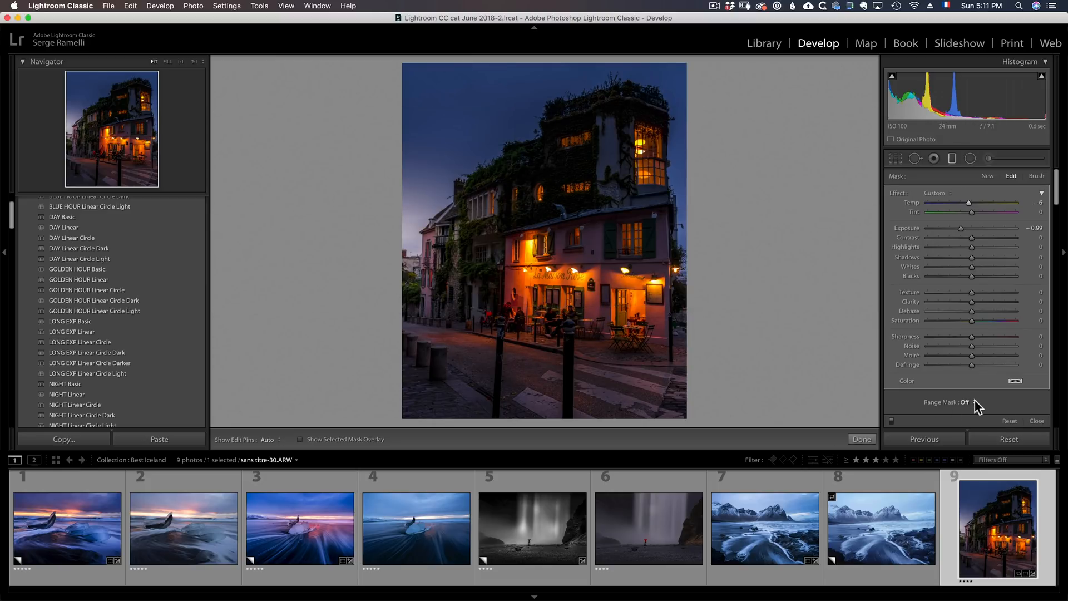
{"action": "left_click", "coordinate": [982, 415]}
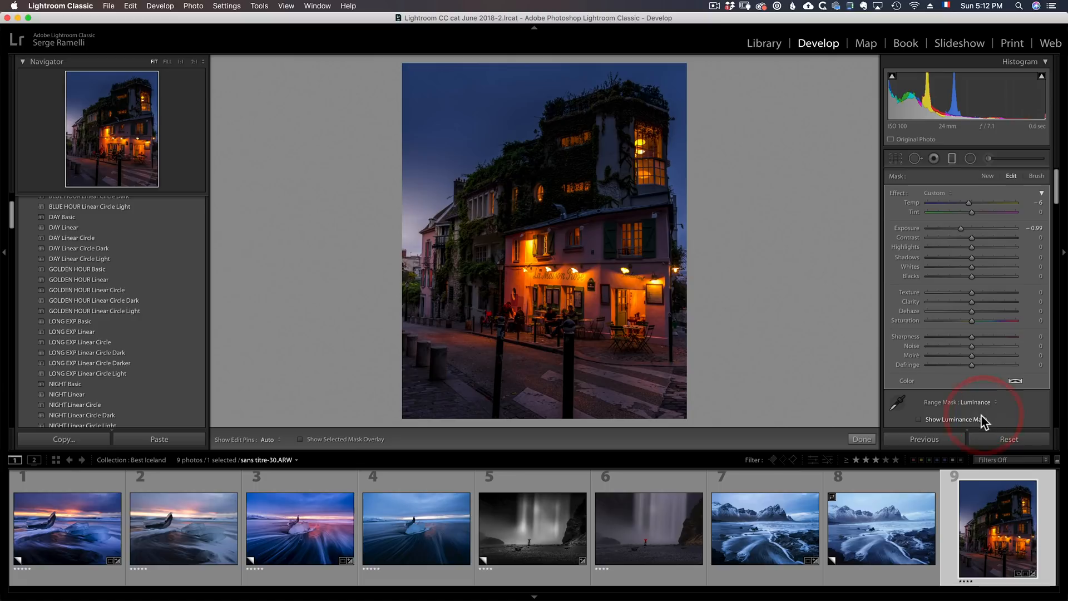
{"action": "left_click_drag", "start_coordinate": [930, 395], "coordinate": [964, 393]}
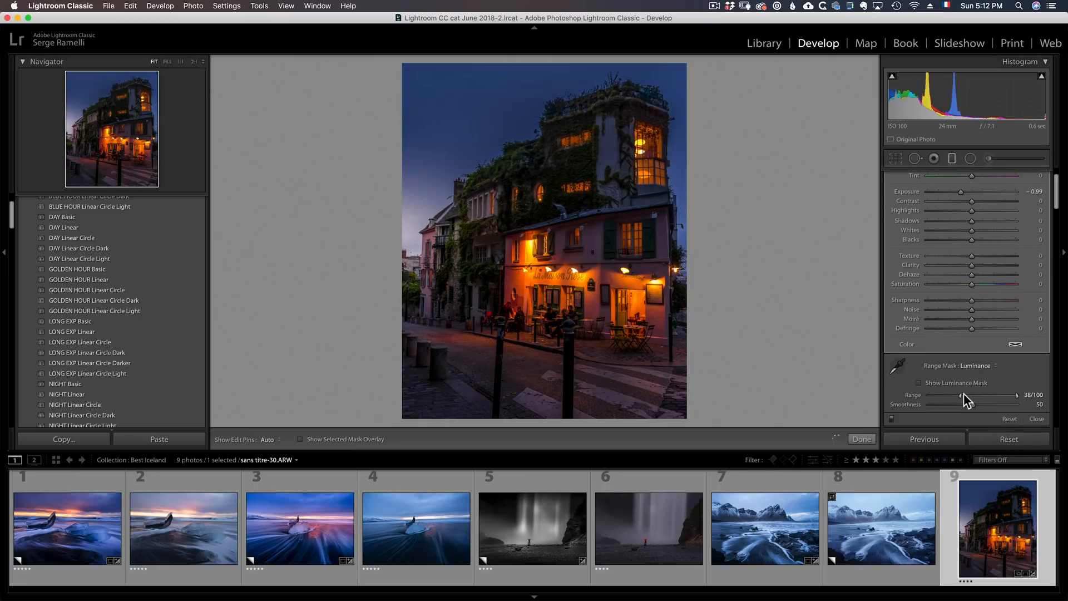
{"action": "left_click", "coordinate": [862, 439]}
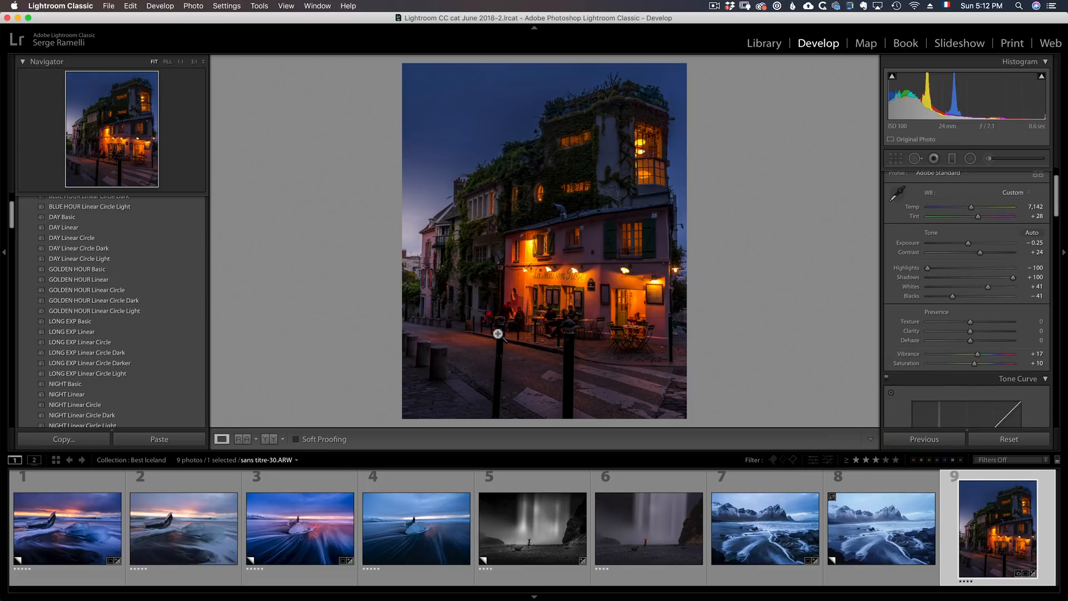
Set the ninth photo's Contrast to +43 and Exposure to −0.15
{"action": "left_click", "coordinate": [988, 253]}
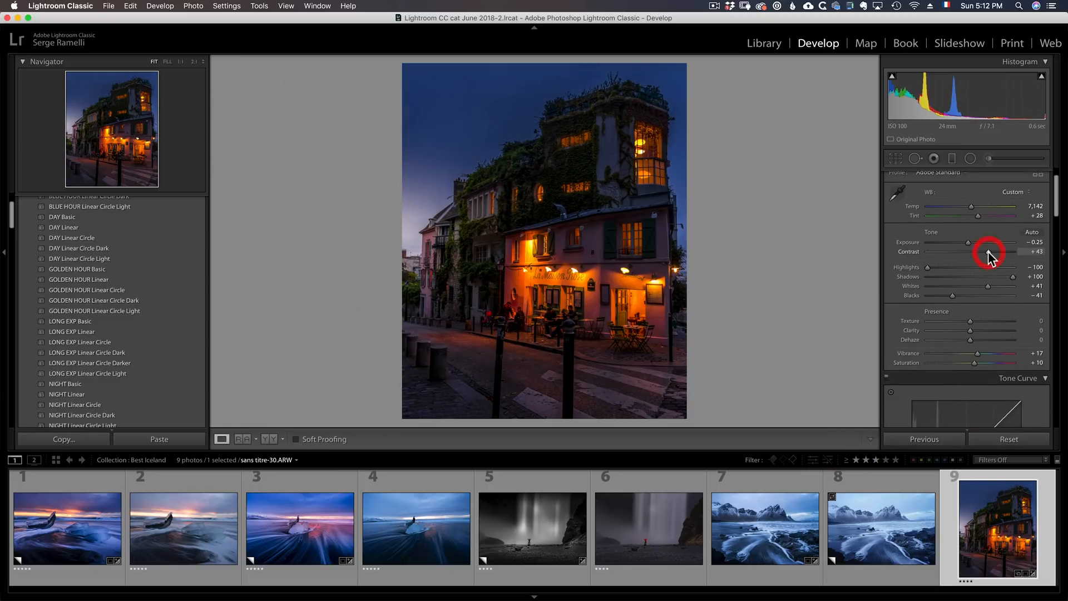
{"action": "left_click", "coordinate": [968, 242]}
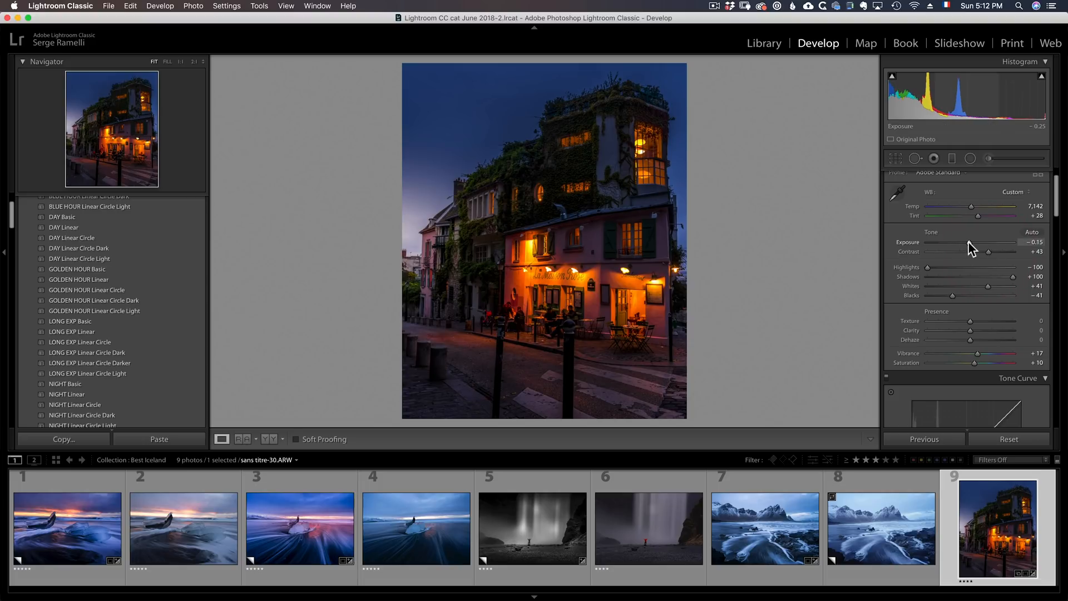
Open the ninth photo in Photoshop for editing and duplicate its background layer
{"action": "right_click", "coordinate": [994, 509]}
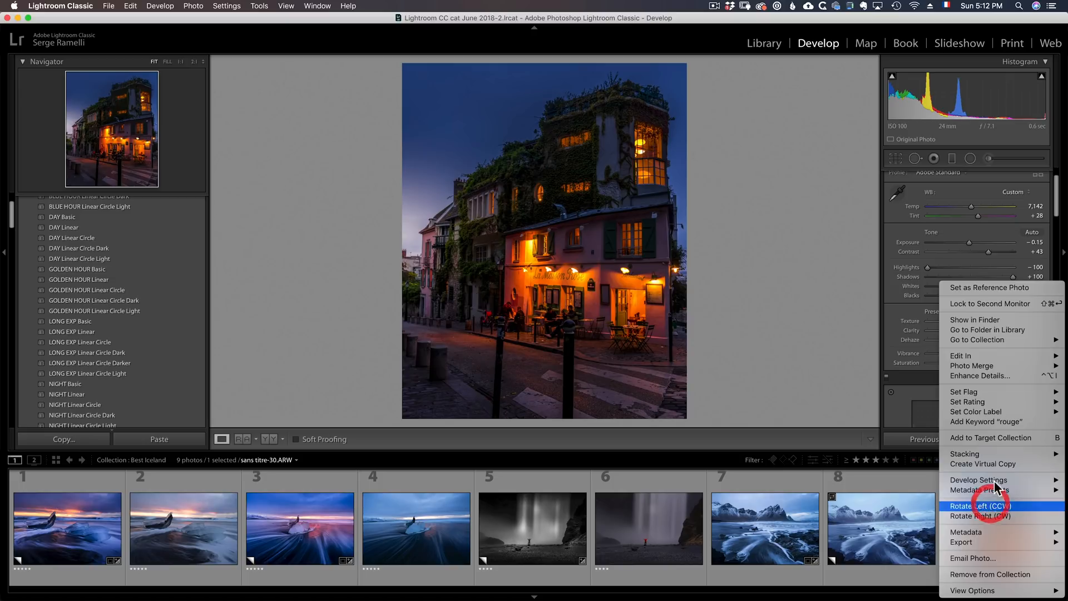
{"action": "mouse_move", "coordinate": [968, 356]}
{"action": "left_click", "coordinate": [877, 356]}
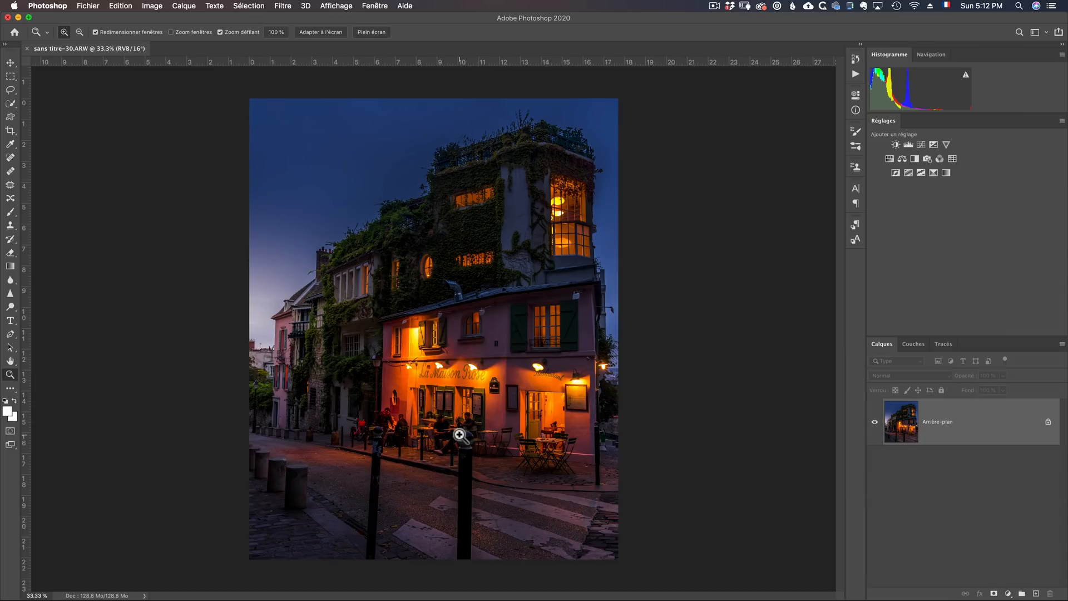
{"action": "left_click_drag", "start_coordinate": [985, 425], "coordinate": [1036, 593]}
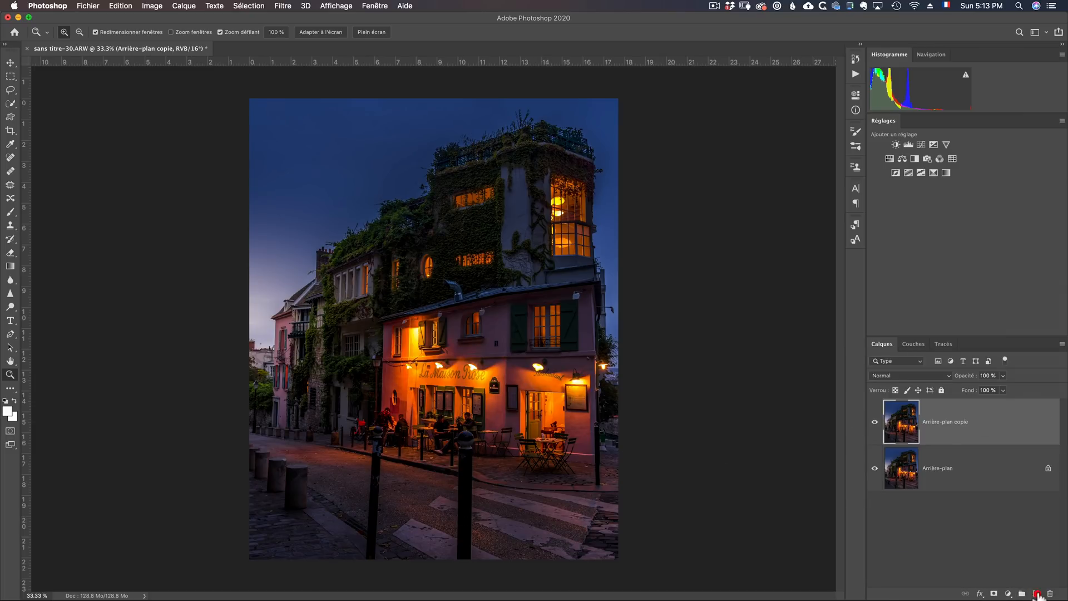
Remove the two dark foreground posts and their leftover traces on the street with a 193 px content-aware Spot Healing Brush
{"action": "left_click", "coordinate": [10, 158]}
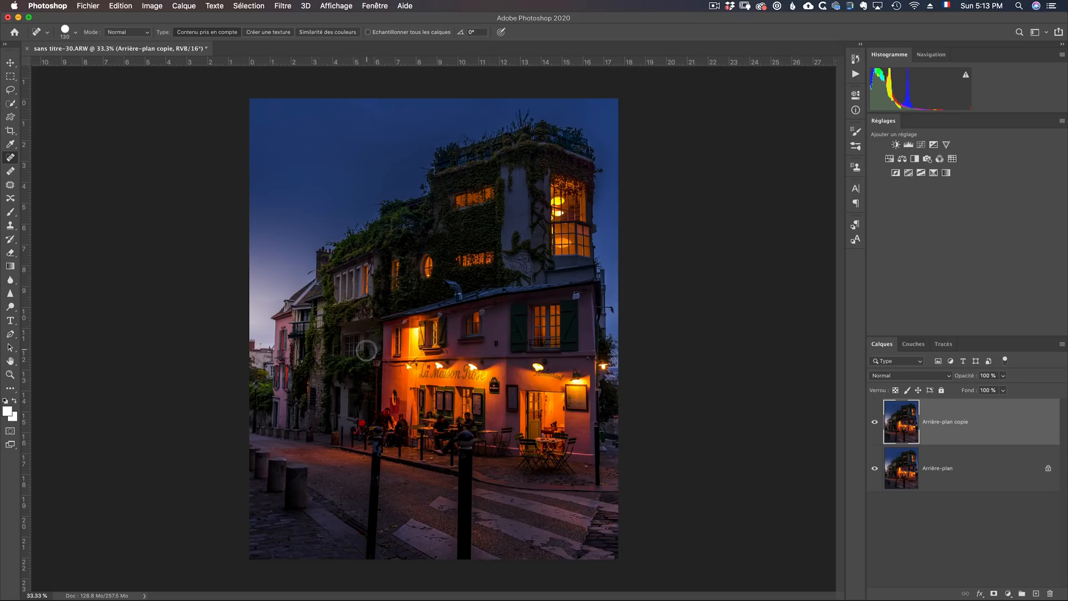
{"action": "left_click", "coordinate": [364, 348], "text": "ctrl+alt"}
{"action": "mouse_move", "coordinate": [363, 348]}
{"action": "left_mouse_down"}
{"action": "mouse_move", "coordinate": [384, 351]}
{"action": "mouse_move", "coordinate": [358, 376]}
{"action": "left_mouse_up"}
{"action": "left_click_drag", "start_coordinate": [369, 429], "coordinate": [373, 564]}
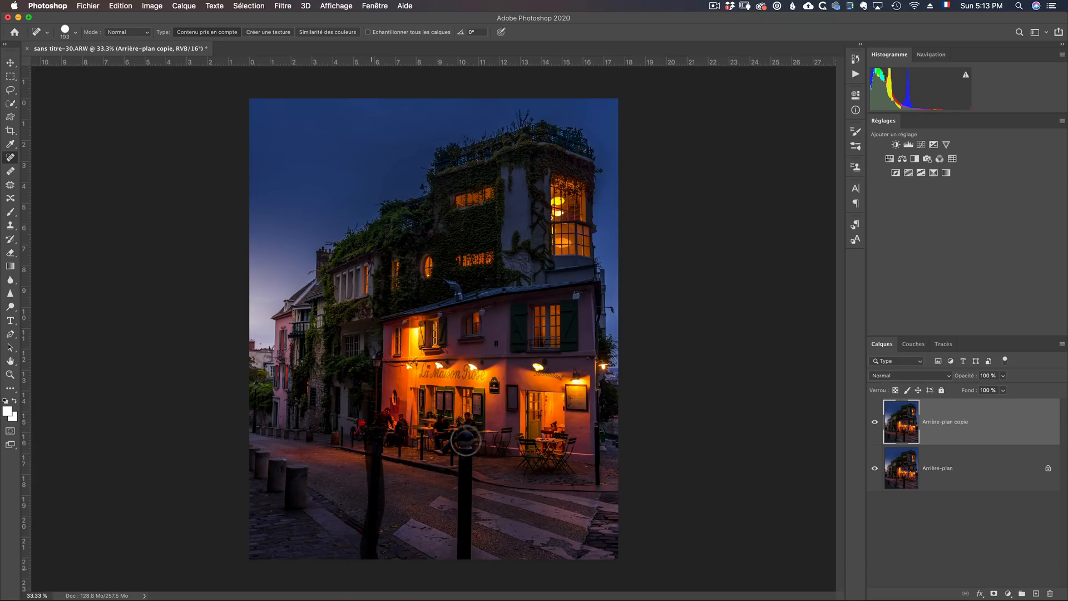
{"action": "left_click_drag", "start_coordinate": [466, 438], "coordinate": [466, 573]}
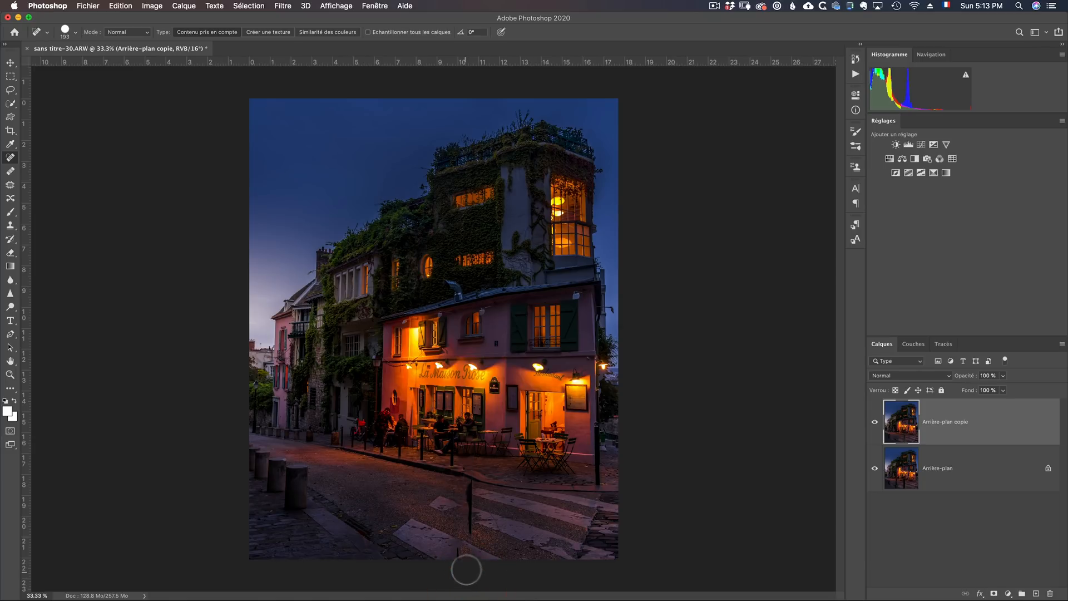
{"action": "left_click", "coordinate": [460, 563]}
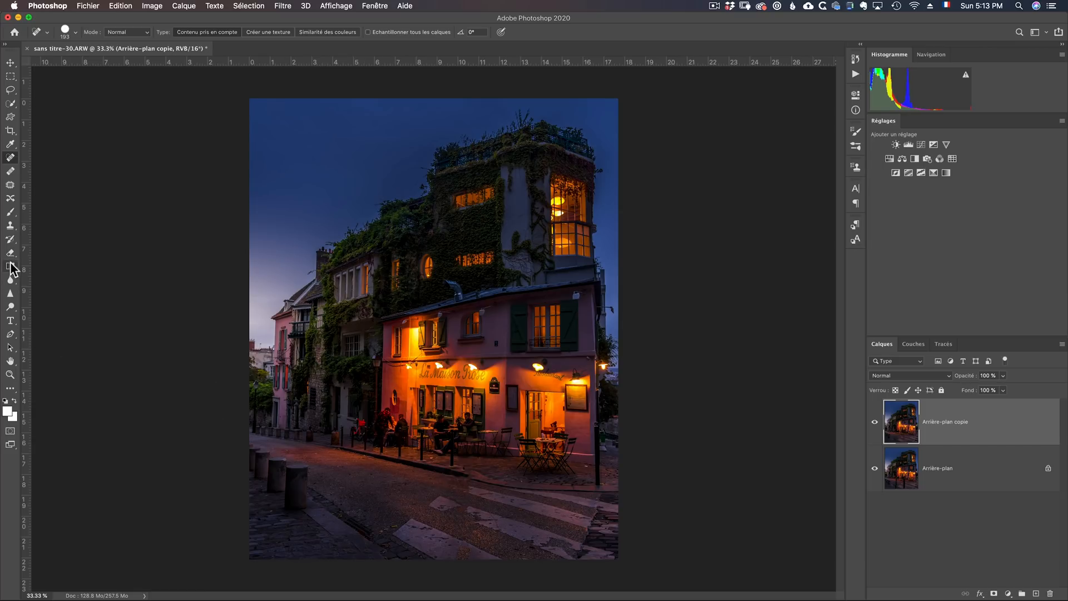
Rebuild the crosswalk stripes where the post stood with the Clone Stamp at a 433 px brush size, sampling the neighbouring stripes
{"action": "left_click_drag", "start_coordinate": [10, 225], "coordinate": [40, 226]}
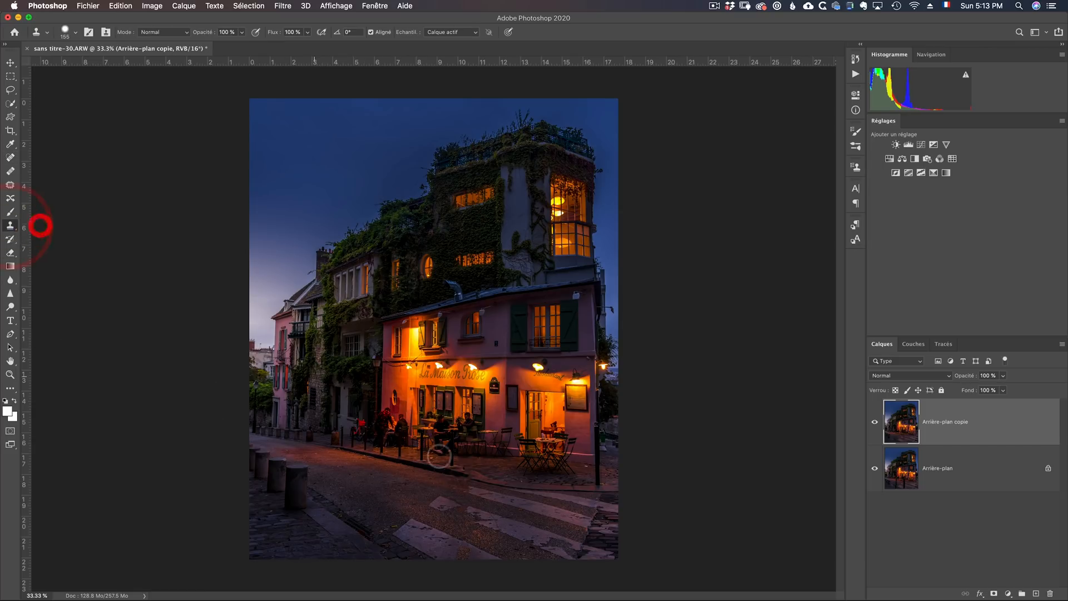
{"action": "left_click_drag", "start_coordinate": [466, 514], "coordinate": [480, 515]}
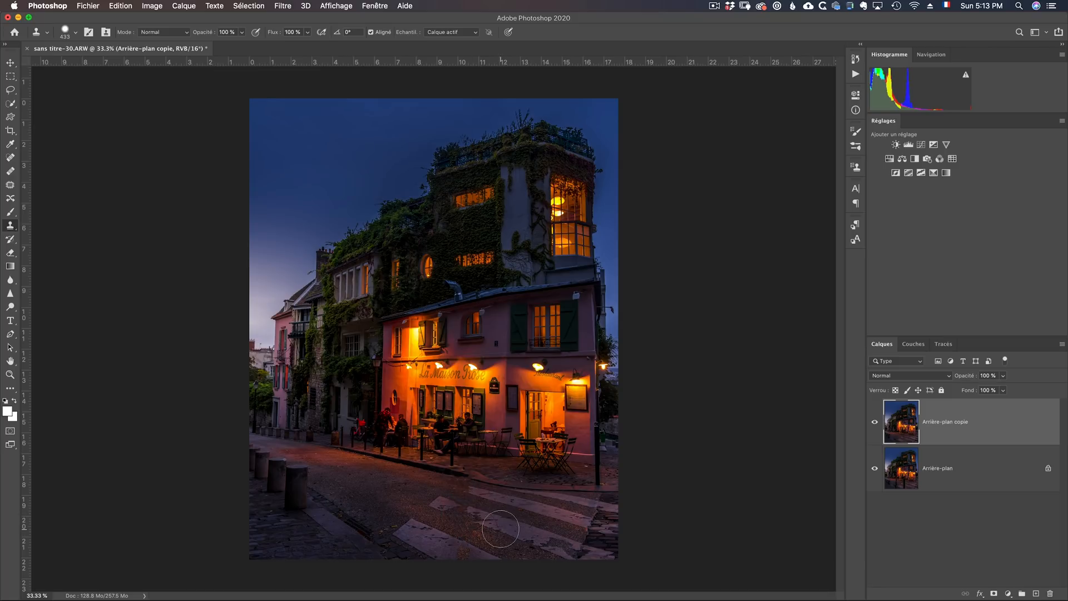
{"action": "left_click", "coordinate": [502, 528], "text": "alt"}
Inspect the retouched street and the restaurant terrace at 100 %, and check the whole photo at a reduced size
{"action": "key", "text": "z"}
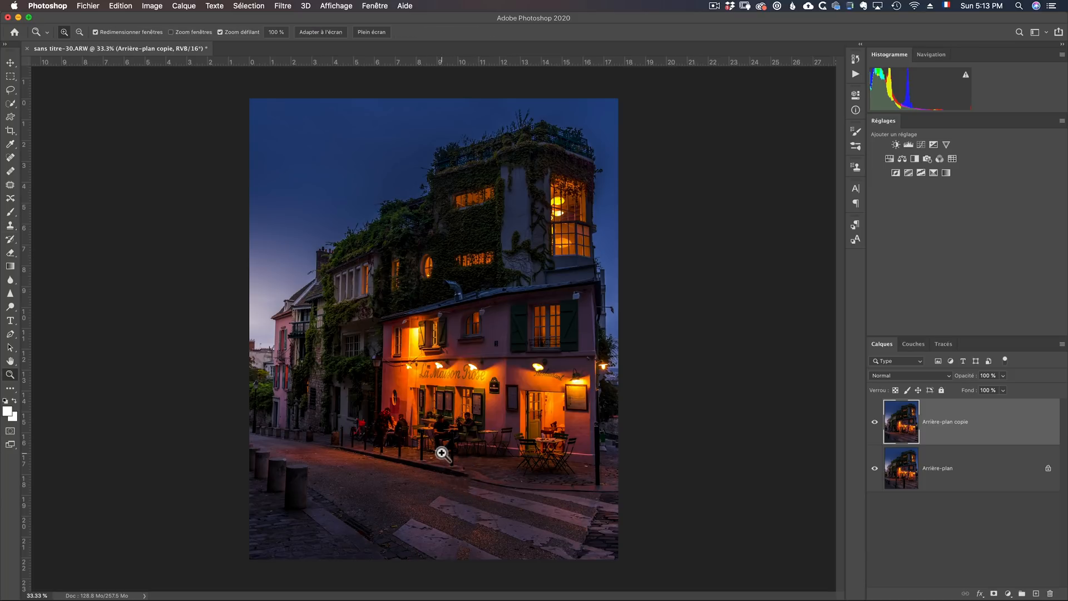
{"action": "left_click", "coordinate": [441, 452]}
{"action": "left_click", "coordinate": [434, 435]}
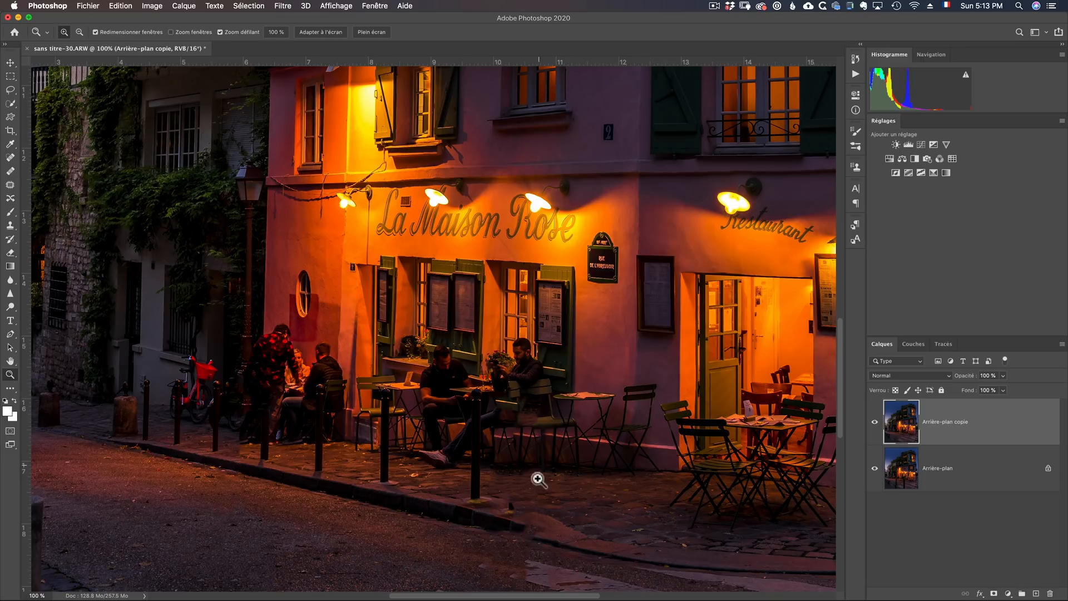
{"action": "left_click", "coordinate": [409, 415], "text": "alt"}
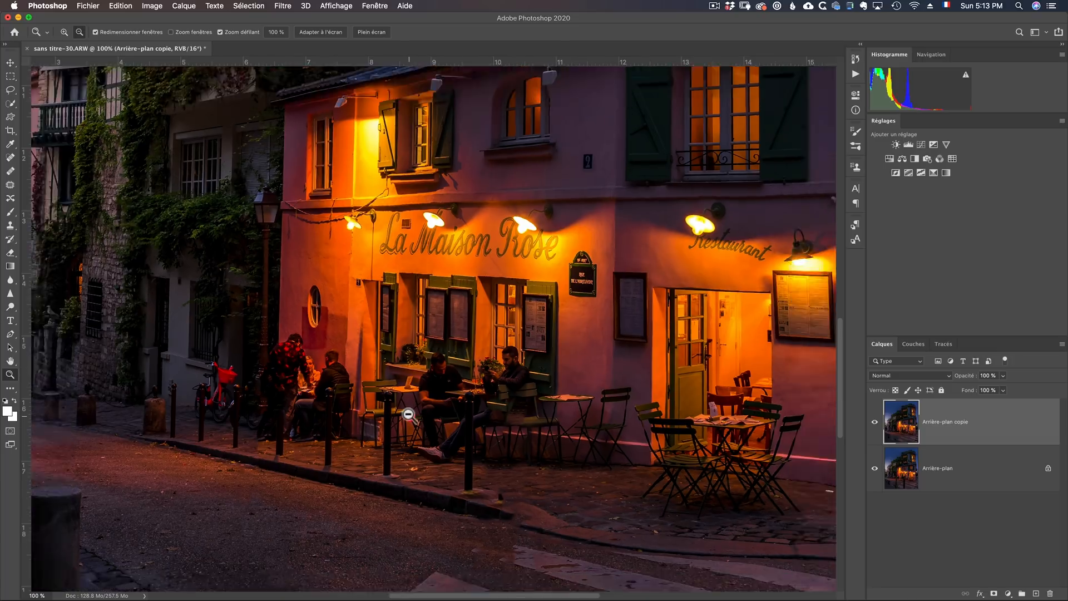
{"action": "left_click", "coordinate": [409, 415], "text": "alt"}
{"action": "left_click", "coordinate": [407, 412], "text": "alt"}
{"action": "left_click", "coordinate": [405, 409], "text": "alt"}
{"action": "left_click", "coordinate": [403, 407], "text": "alt"}
{"action": "left_click", "coordinate": [402, 407], "text": "alt"}
{"action": "left_click", "coordinate": [400, 405], "text": "alt"}
{"action": "left_click", "coordinate": [436, 396], "text": "alt"}
{"action": "left_click", "coordinate": [427, 374]}
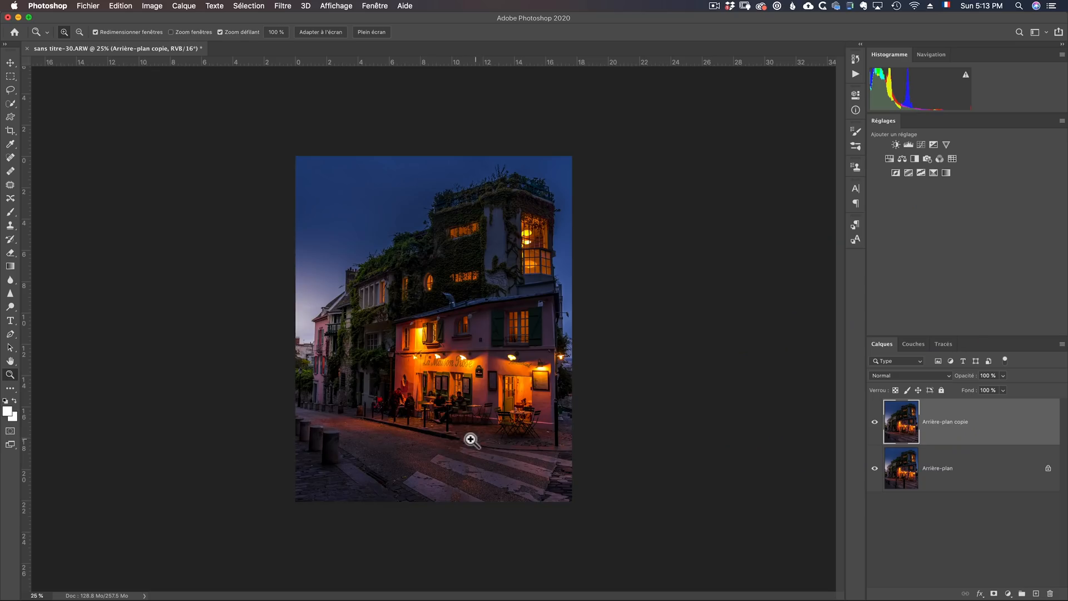
{"action": "left_click", "coordinate": [456, 446]}
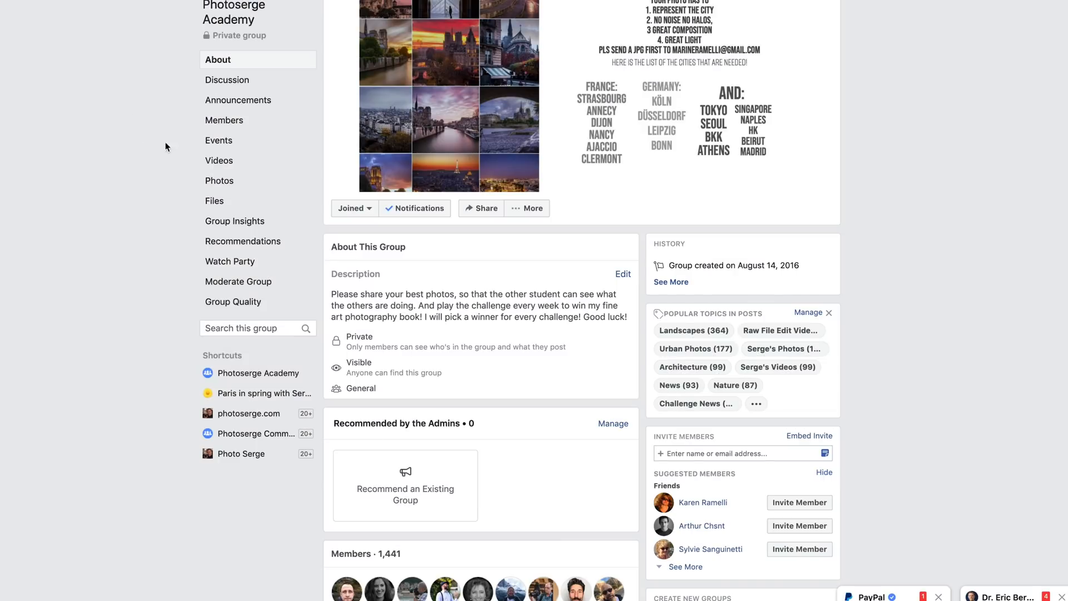
Open the Videos section of the Photoserge Academy group and browse the video thumbnails
{"action": "left_click", "coordinate": [219, 160]}
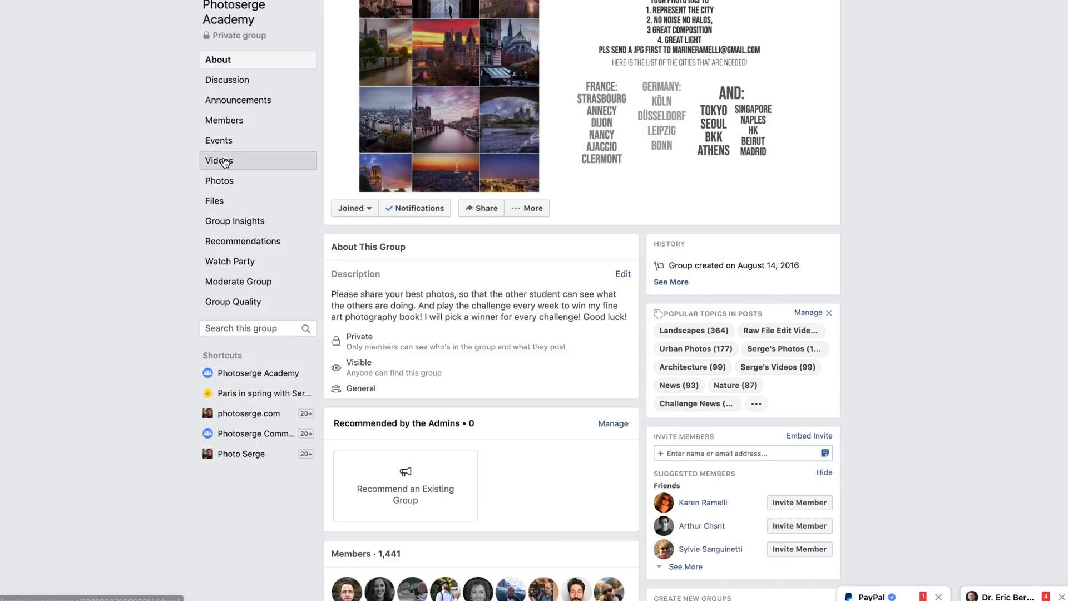
{"action": "scroll", "coordinate": [916, 294], "scroll_direction": "down", "scroll_amount": 1}
{"action": "scroll", "coordinate": [912, 287], "scroll_direction": "down", "scroll_amount": 3}
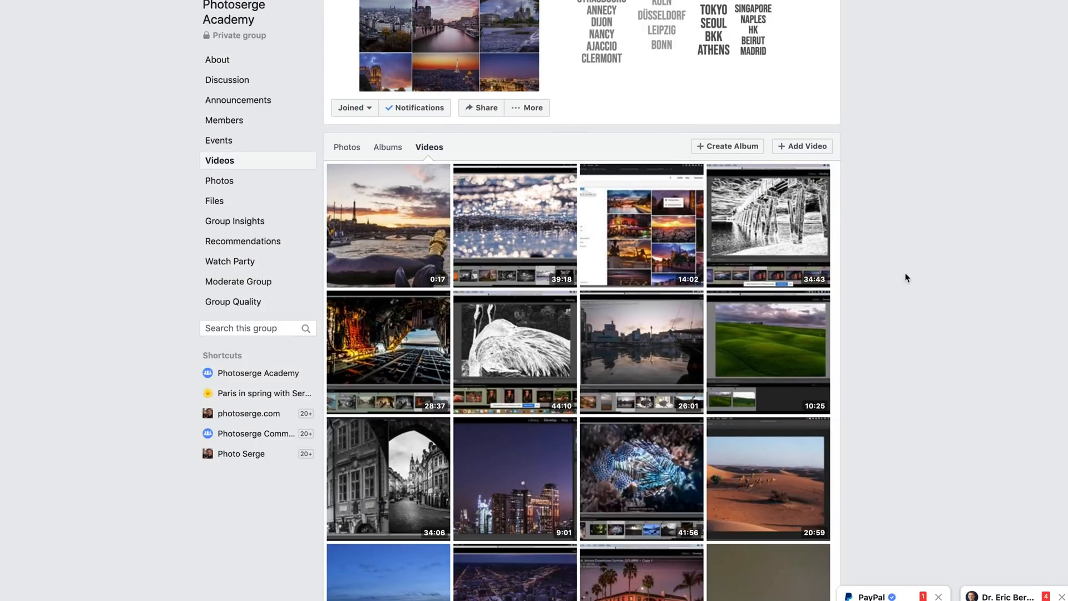
{"action": "scroll", "coordinate": [870, 312], "scroll_direction": "down", "scroll_amount": 3}
{"action": "scroll", "coordinate": [870, 312], "scroll_direction": "up", "scroll_amount": 6}
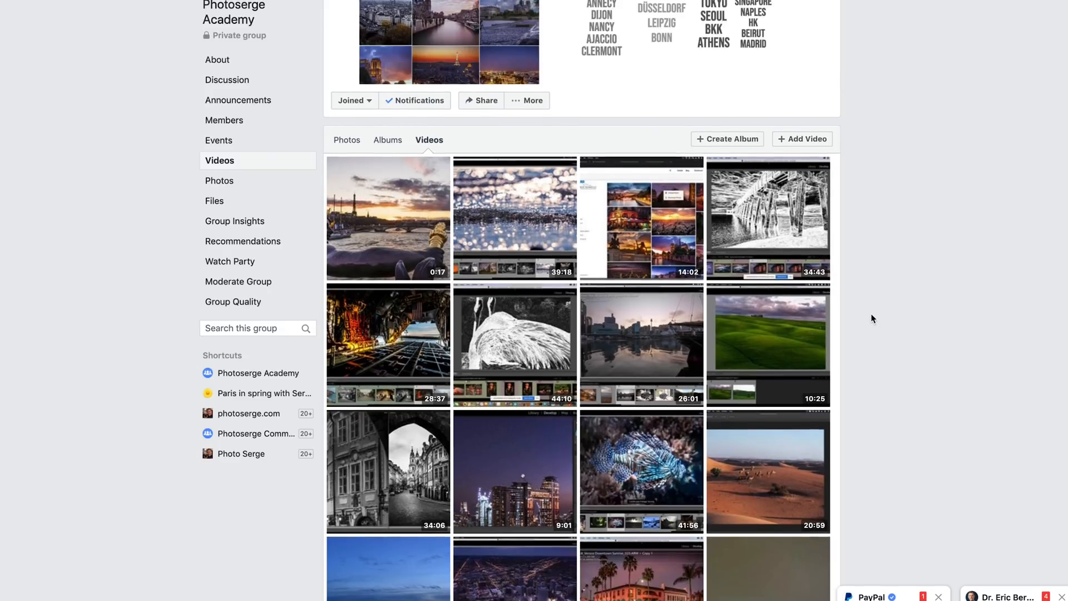